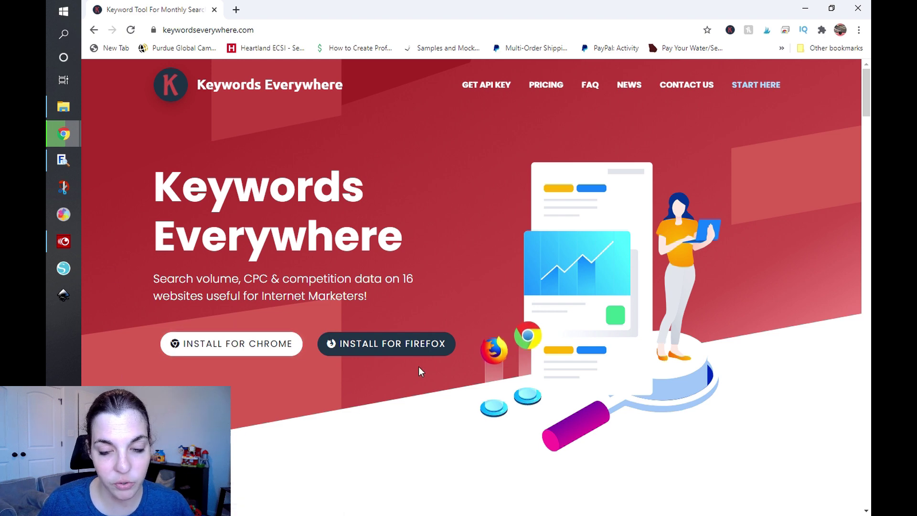
# Look through the Keywords Everywhere homepage, from the metric descriptions and feature sections to the grid of supported websites
pyautogui.scroll(-5, 419, 366)
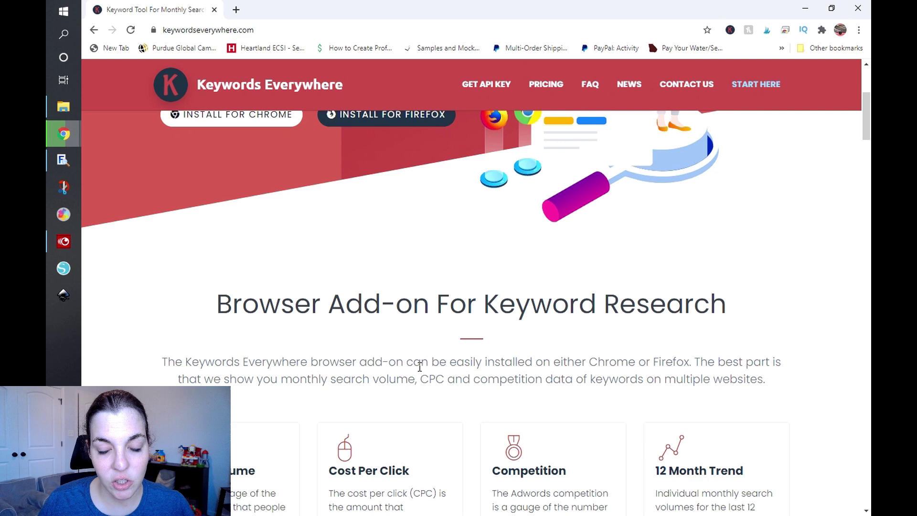
pyautogui.scroll(-5, 420, 366)
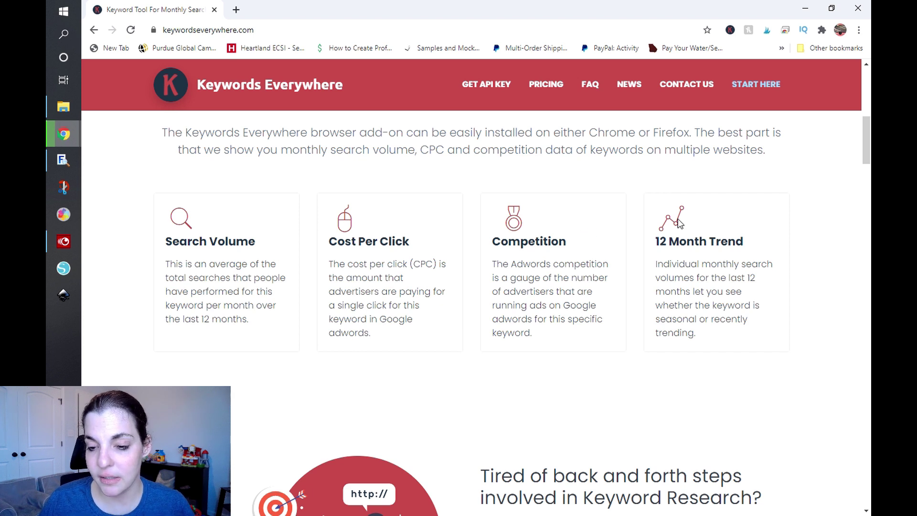
pyautogui.scroll(-4, 704, 287)
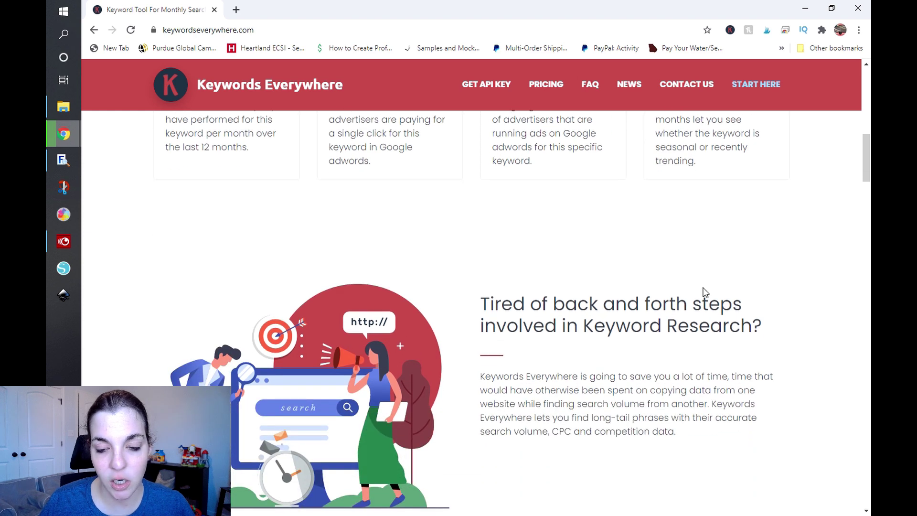
pyautogui.scroll(-7, 704, 291)
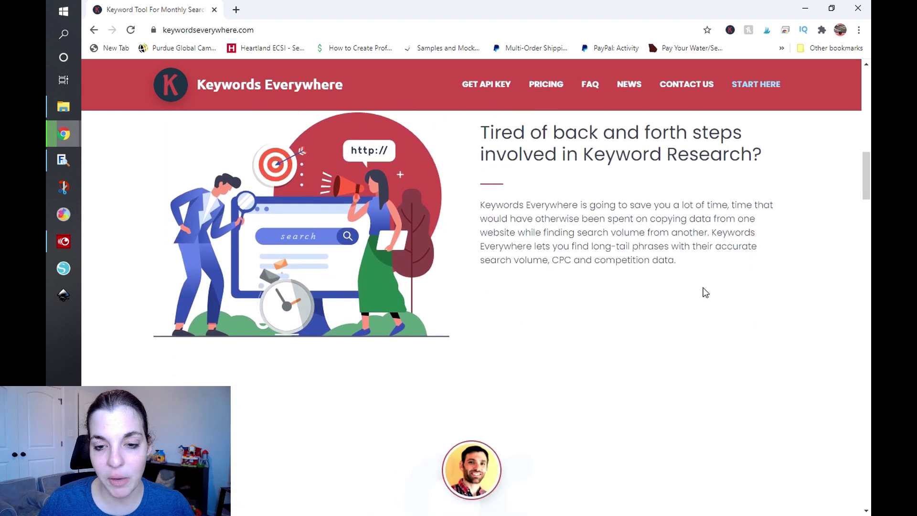
pyautogui.scroll(-14, 704, 290)
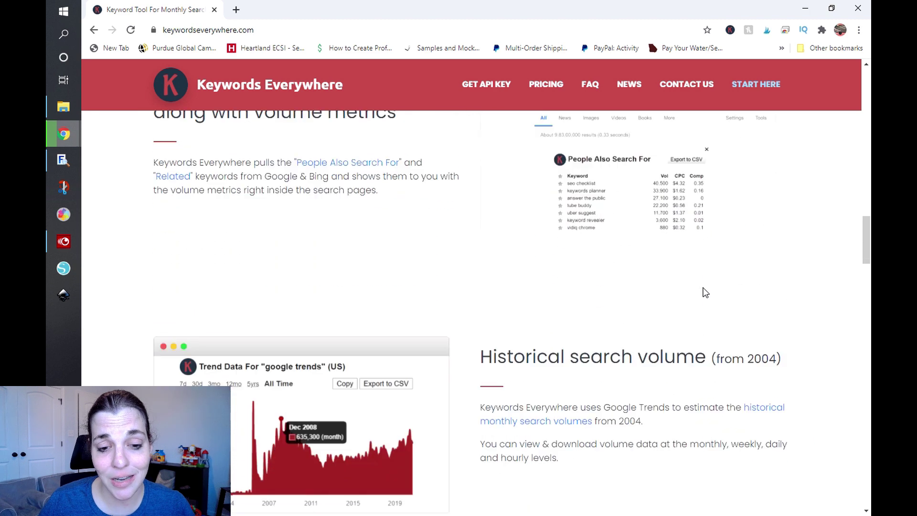
pyautogui.scroll(4, 704, 288)
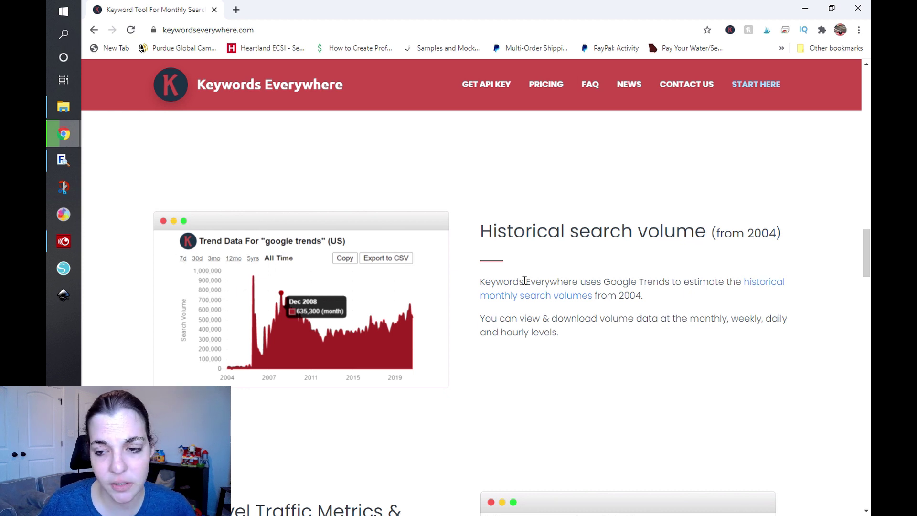
pyautogui.scroll(-2, 524, 280)
pyautogui.scroll(-5, 525, 280)
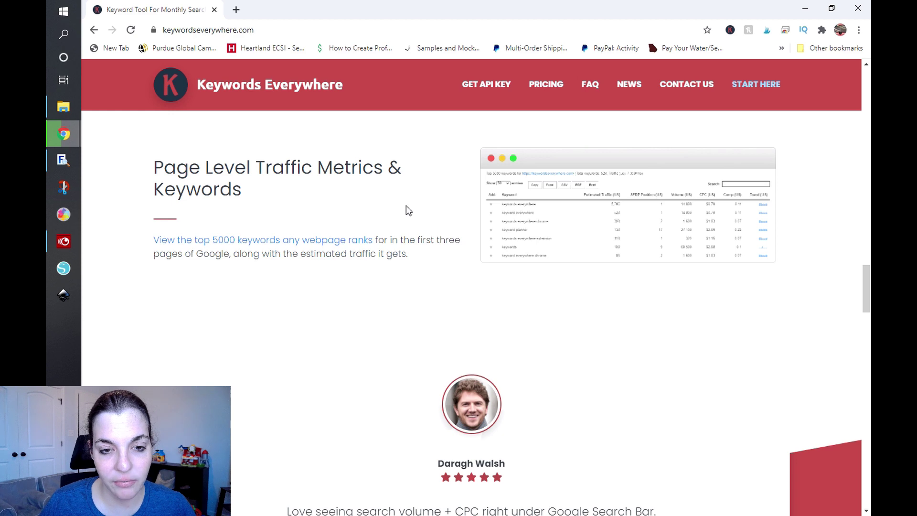
pyautogui.scroll(-10, 407, 210)
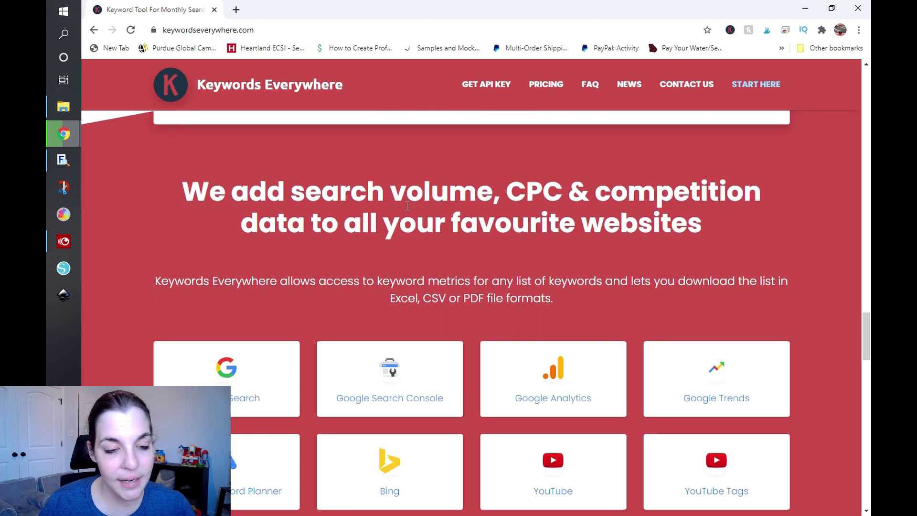
pyautogui.scroll(-6, 407, 205)
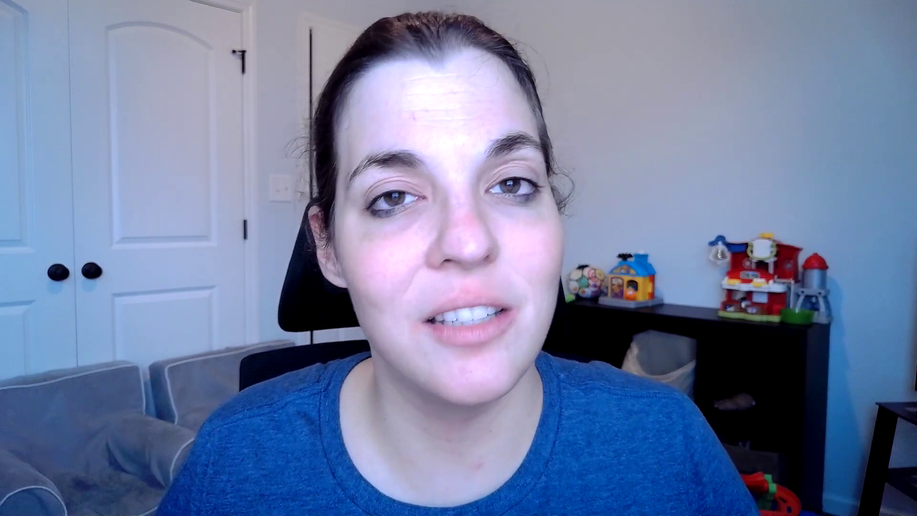
pyautogui.scroll(-1, 406, 211)
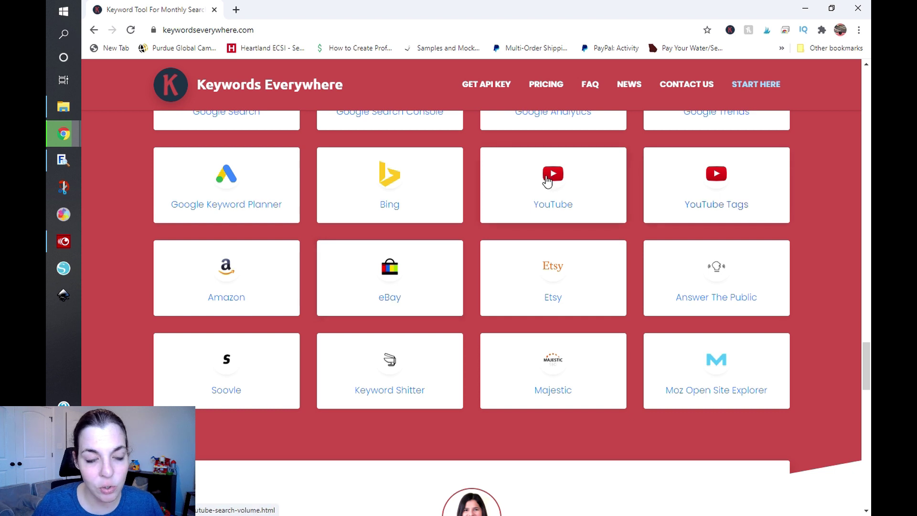
pyautogui.scroll(1, 428, 209)
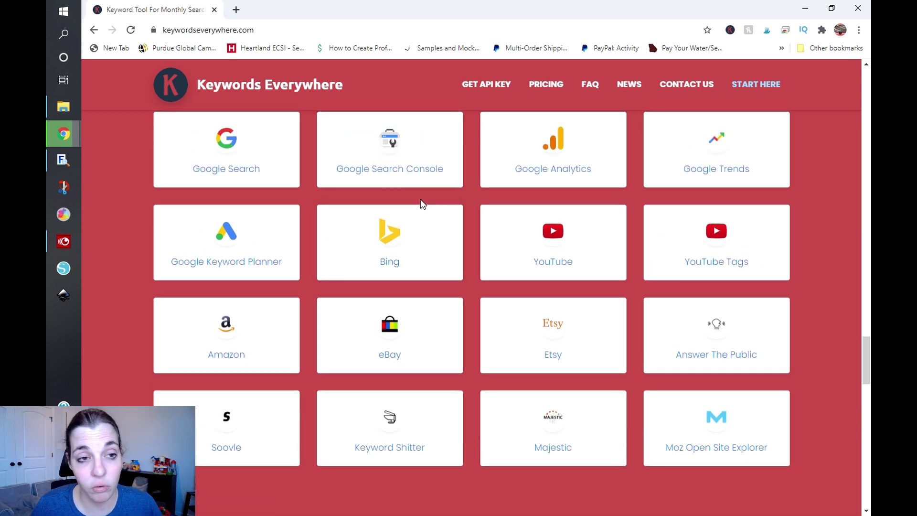
# Load Google in the current tab and open the Etsy shop page etsy.com/shop/shootingstarsvg in a new tab
pyautogui.click(322, 29)
pyautogui.write('googl')
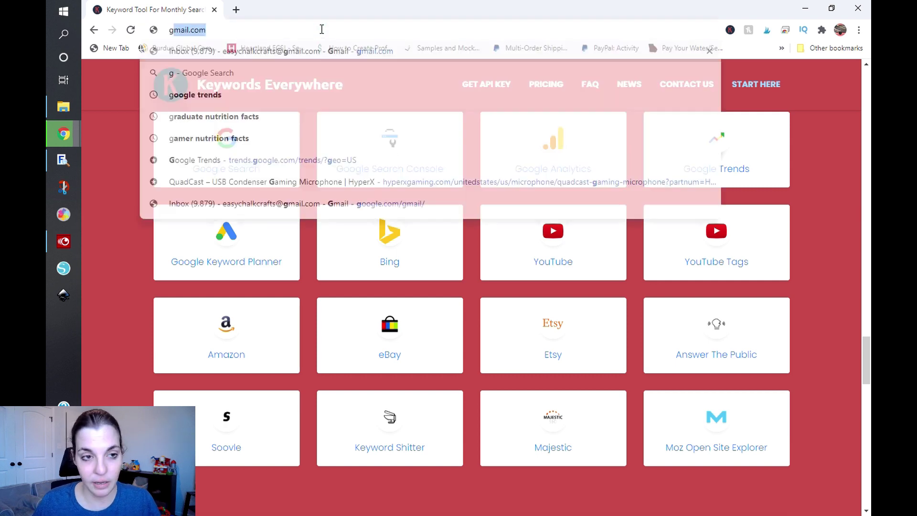
pyautogui.press('Return')
pyautogui.hotkey('ctrl', 't')
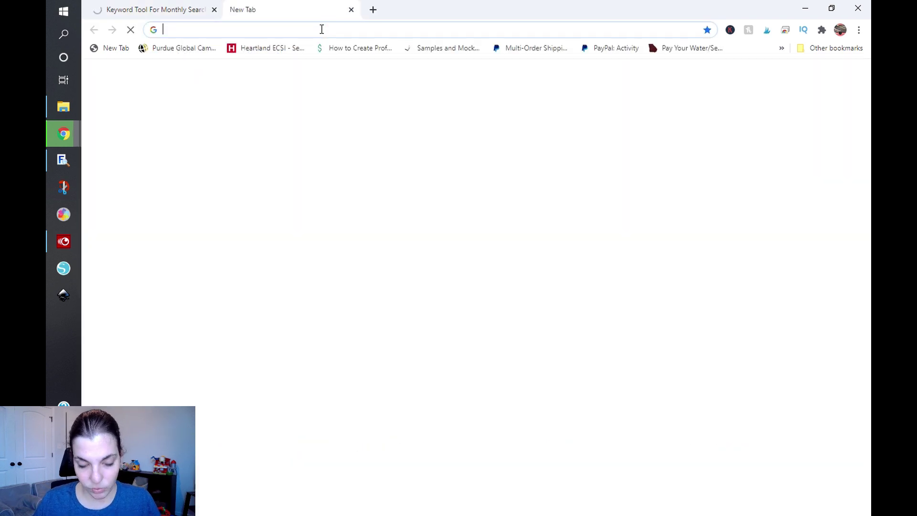
pyautogui.write('etsy.com/shop/shootingstarsvg')
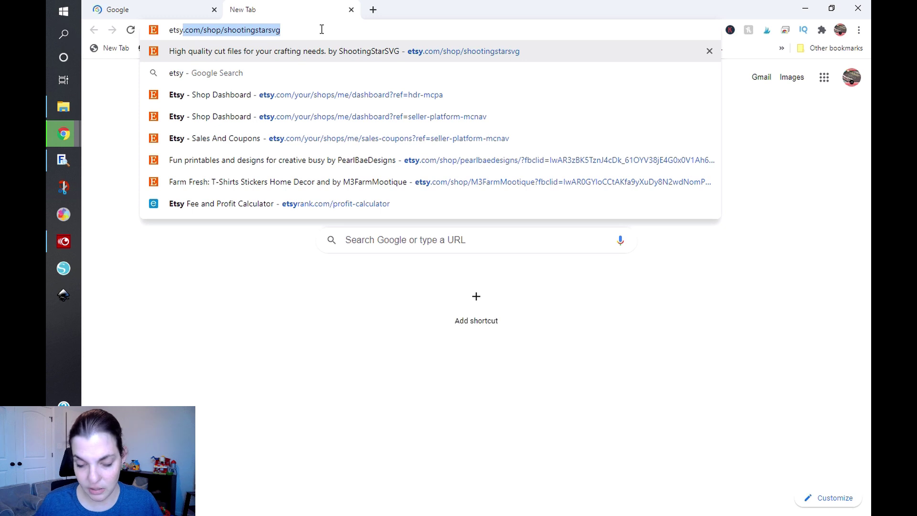
pyautogui.press('Return')
# Return to the Google page and search for "thanksgiving svg"
pyautogui.click(118, 5)
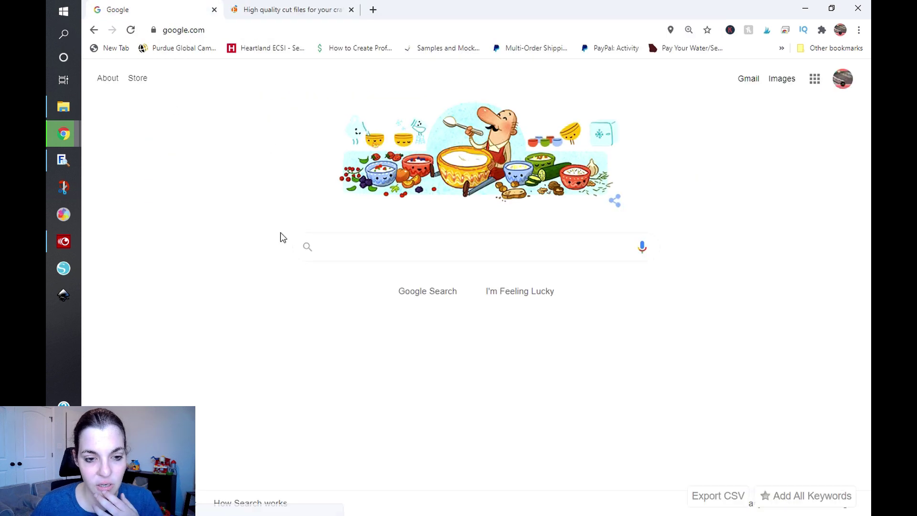
pyautogui.click(375, 241)
pyautogui.write('thanksf')
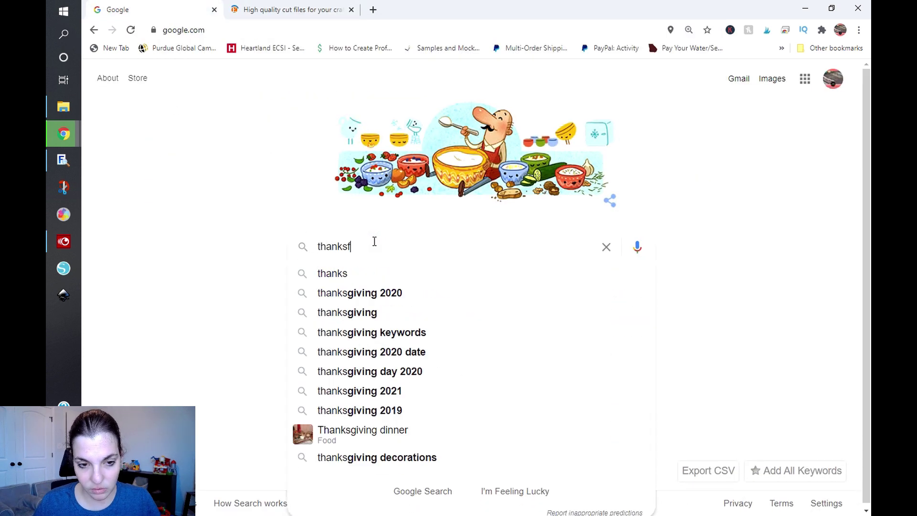
pyautogui.press('BackSpace')
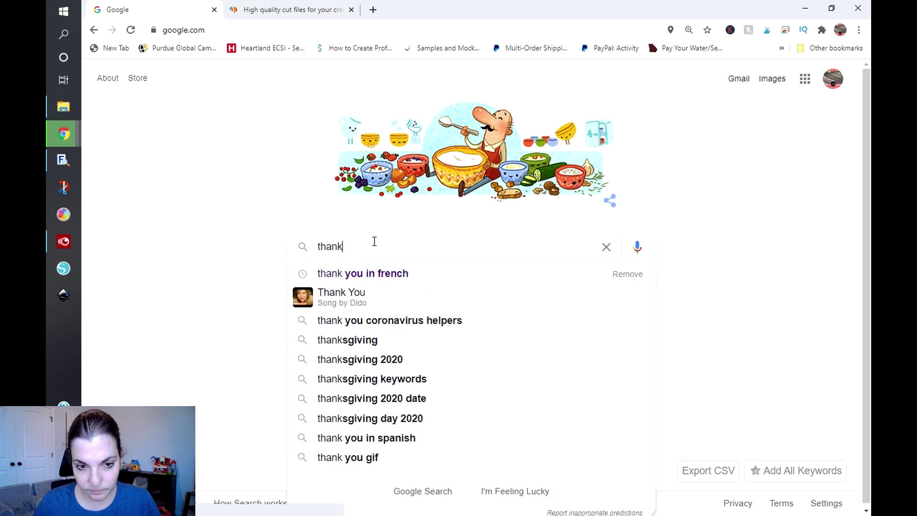
pyautogui.write('giving svg')
pyautogui.press('Return')
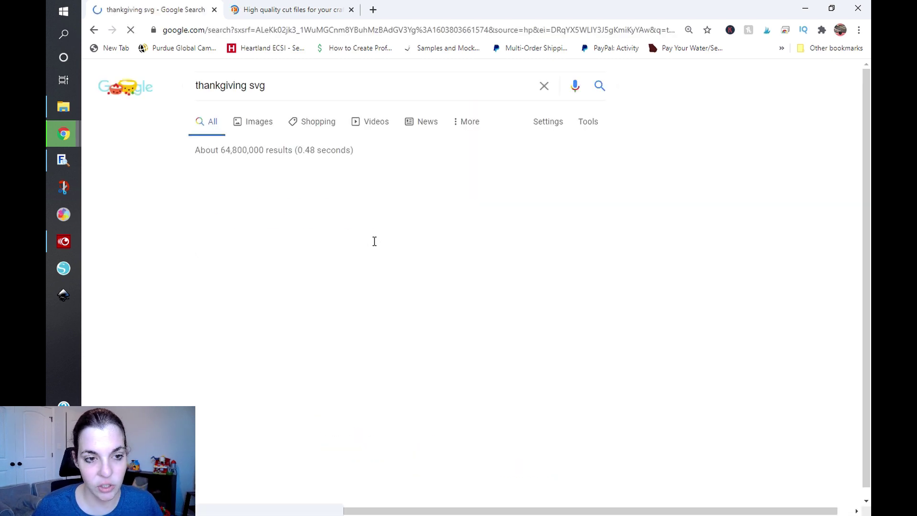
pyautogui.click(370, 176)
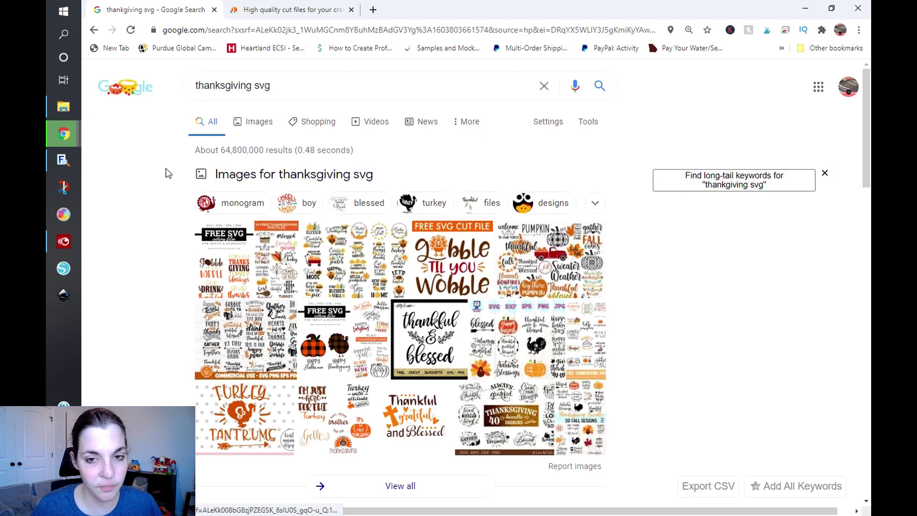
# Check the remaining credits in the Keywords Everywhere extension and open keywordseverywhere.com in a new tab
pyautogui.click(731, 31)
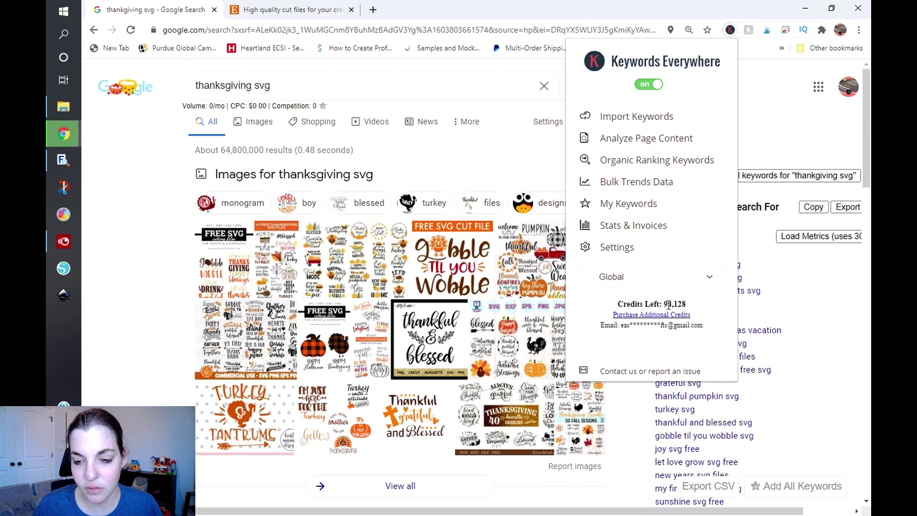
pyautogui.click(526, 11)
pyautogui.click(374, 10)
pyautogui.write('ke')
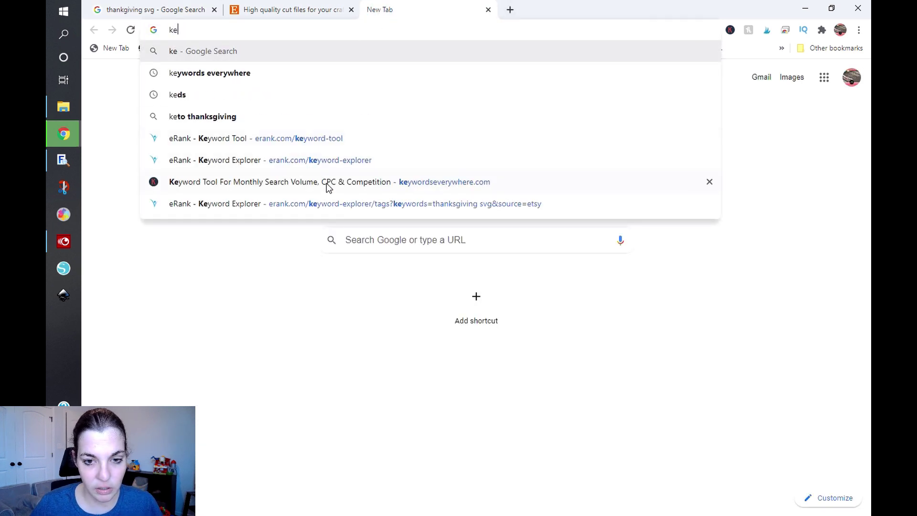
pyautogui.click(328, 186)
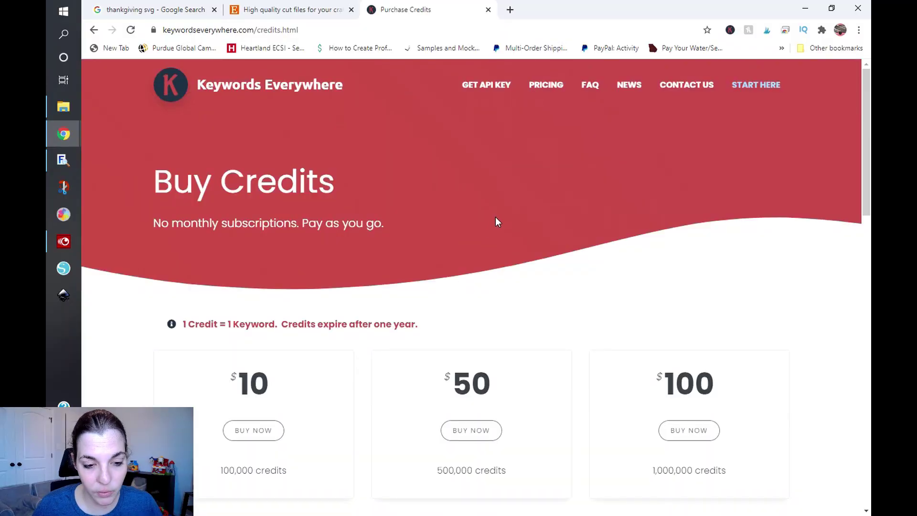
# Review the prices and credit amounts of the packages on the Buy Credits page
pyautogui.scroll(-2, 496, 221)
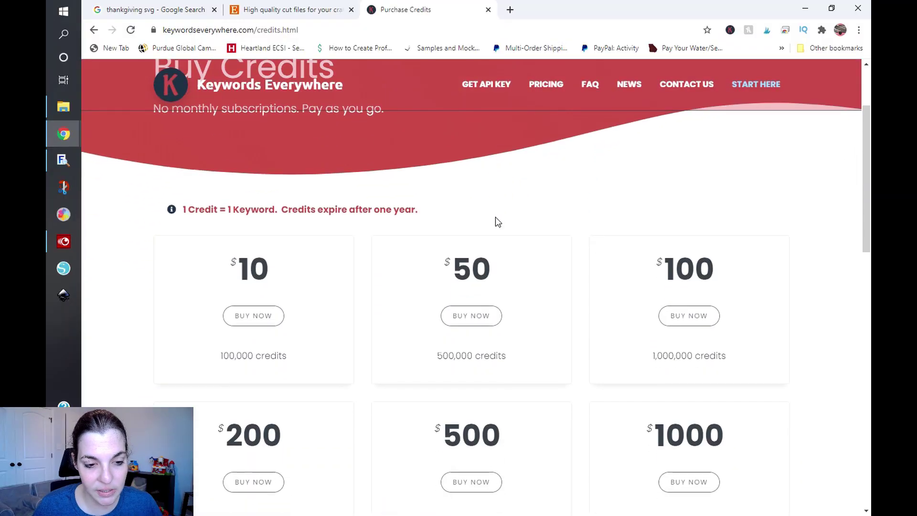
pyautogui.scroll(-2, 495, 221)
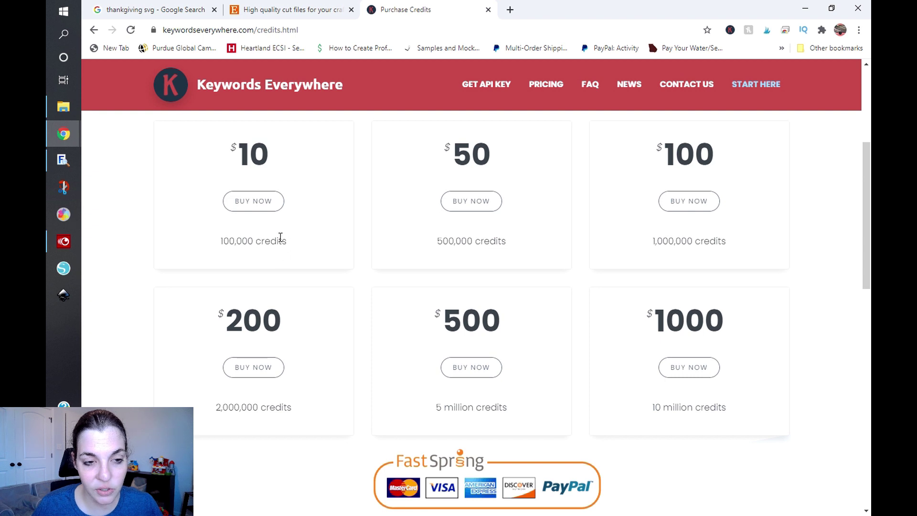
pyautogui.scroll(1, 296, 227)
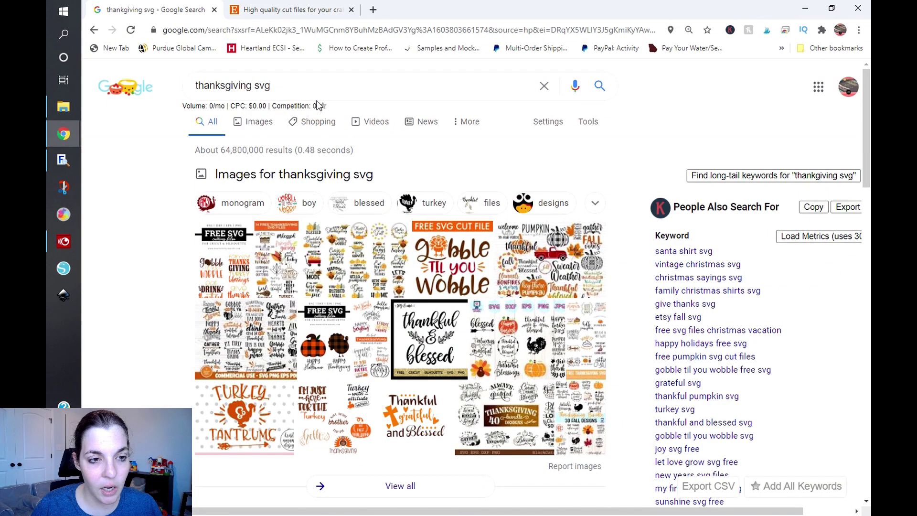
# Examine the keyword metrics below the Google search box and the People Also Search For keyword list beside the results
pyautogui.click(316, 84)
pyautogui.click(127, 168)
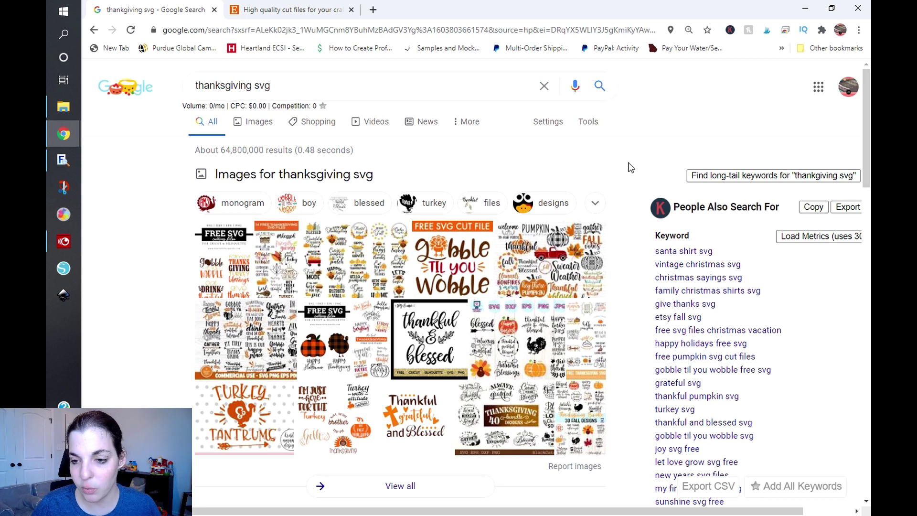
pyautogui.scroll(-1, 629, 164)
pyautogui.scroll(1, 628, 165)
pyautogui.moveTo(785, 210); pyautogui.dragTo(679, 203)
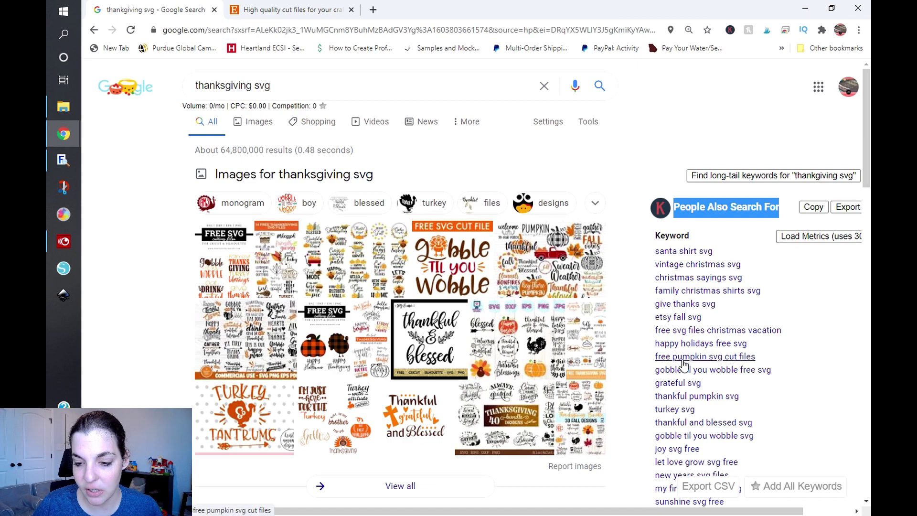
pyautogui.scroll(-2, 685, 365)
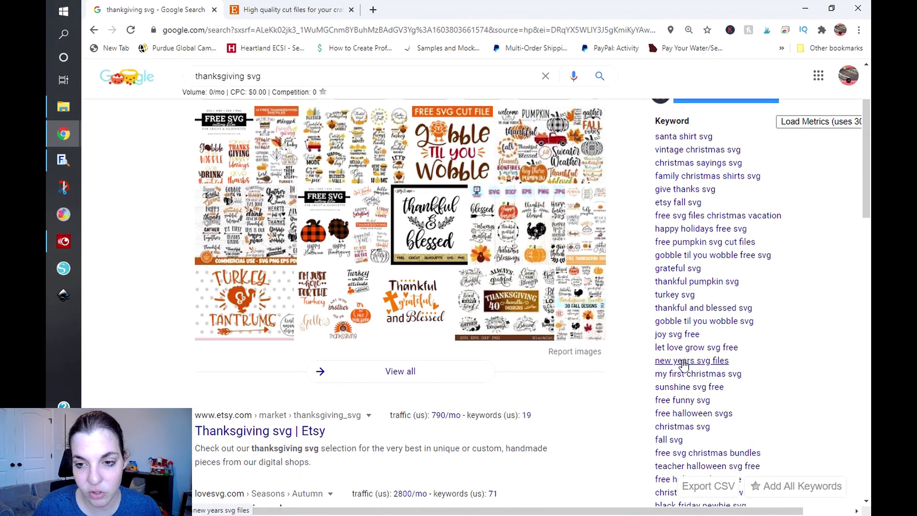
pyautogui.scroll(-6, 684, 366)
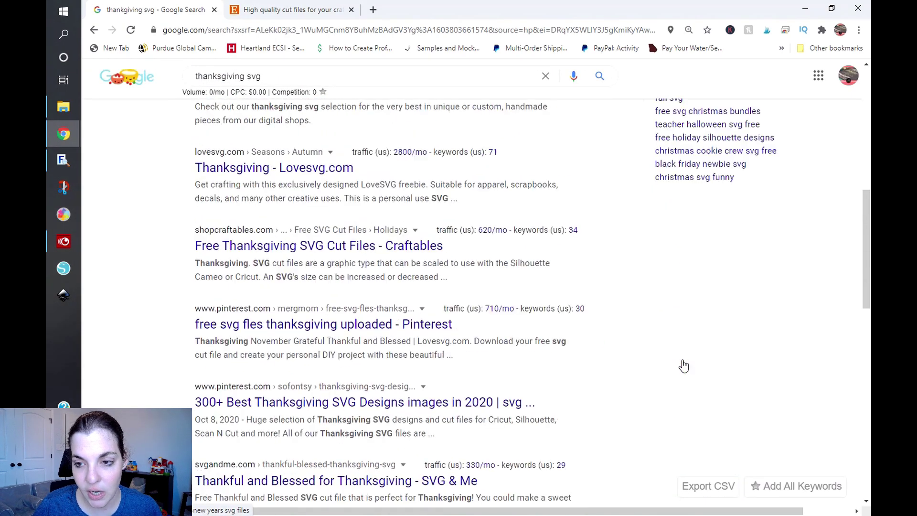
pyautogui.scroll(8, 684, 366)
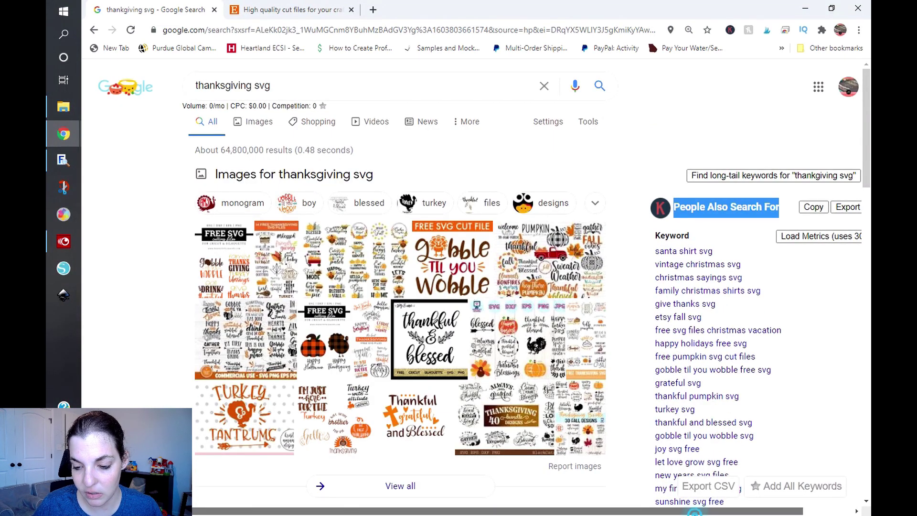
# Load the metrics for the People Also Search For keywords
pyautogui.hscroll(2, 471, 296)
pyautogui.click(796, 236)
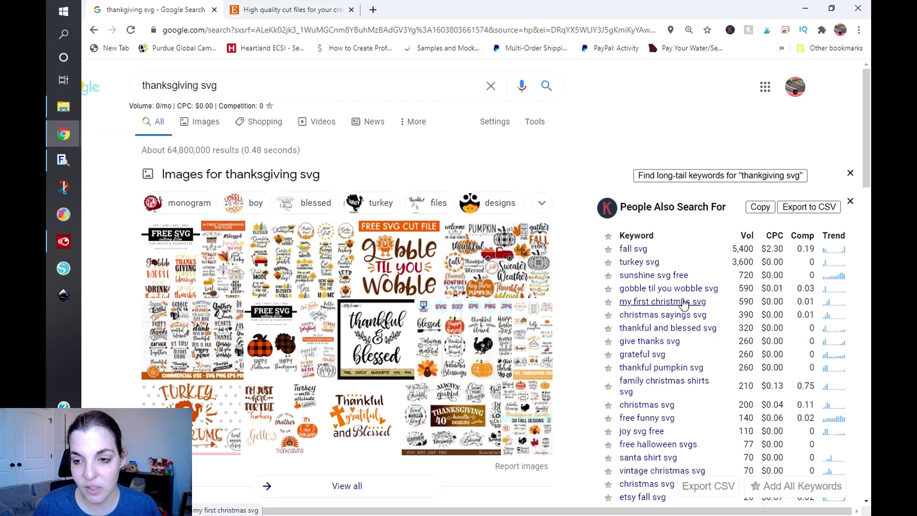
# Find long-tail keywords for "thankgiving svg", review the resulting keyword table, and close it to return to the Google results
pyautogui.click(737, 180)
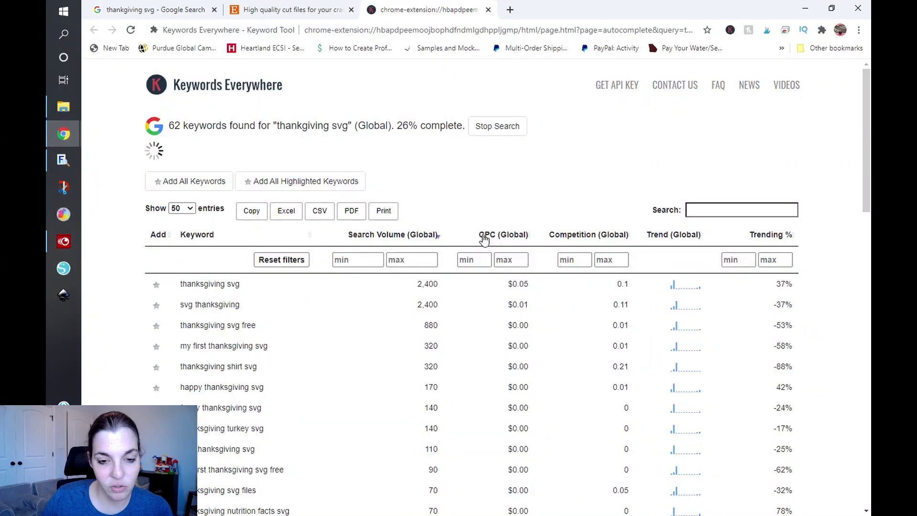
pyautogui.scroll(-2, 484, 241)
pyautogui.scroll(-2, 484, 240)
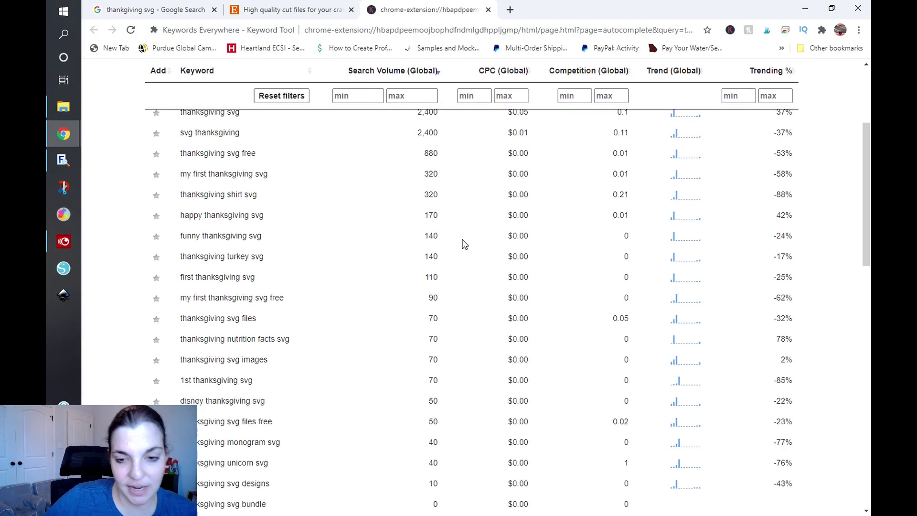
pyautogui.scroll(3, 468, 245)
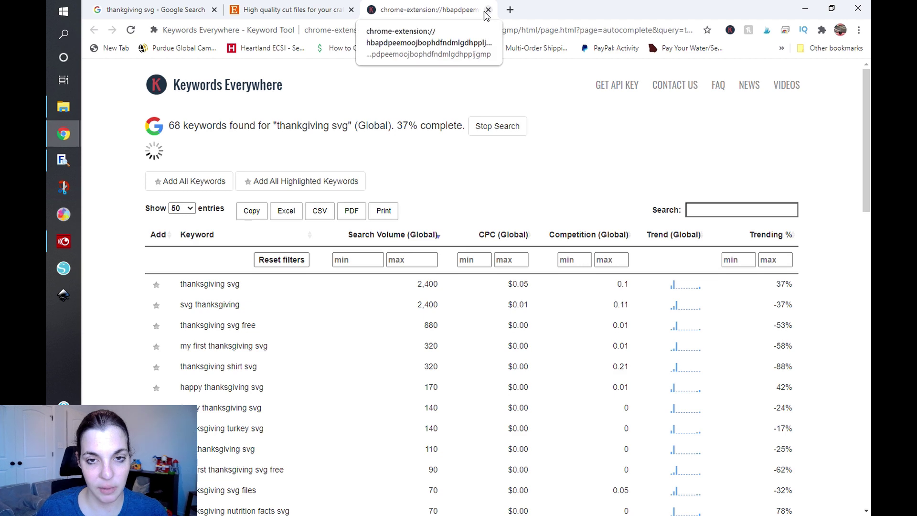
pyautogui.click(487, 10)
pyautogui.click(144, 8)
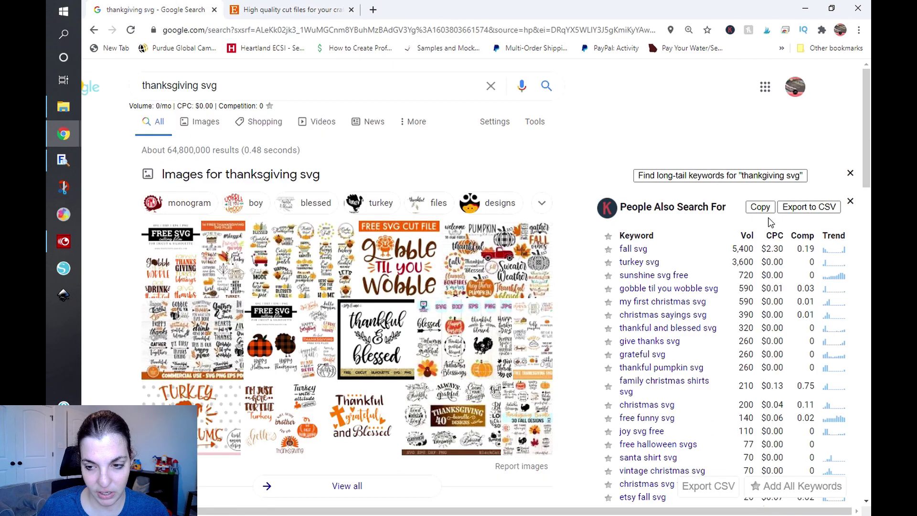
# Review the loaded metrics in the People Also Search For list and run a Google search for "free svg"
pyautogui.scroll(-3, 784, 282)
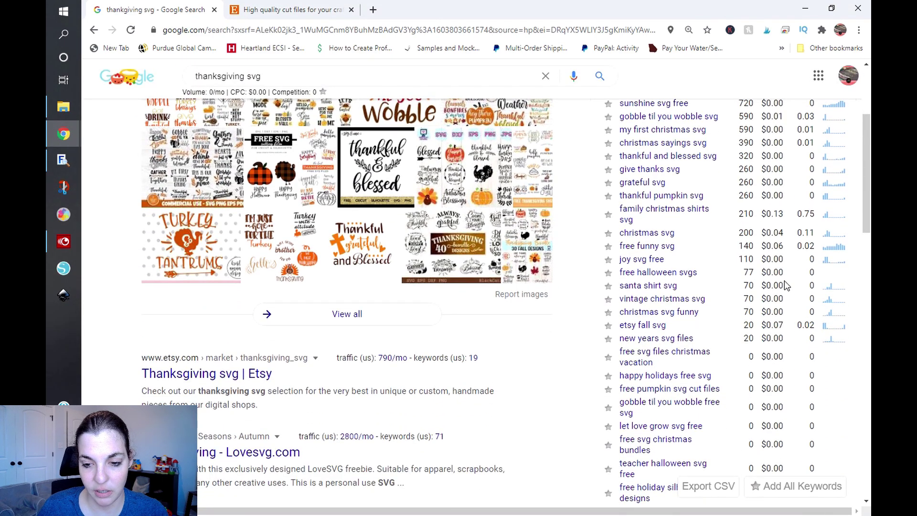
pyautogui.scroll(3, 744, 366)
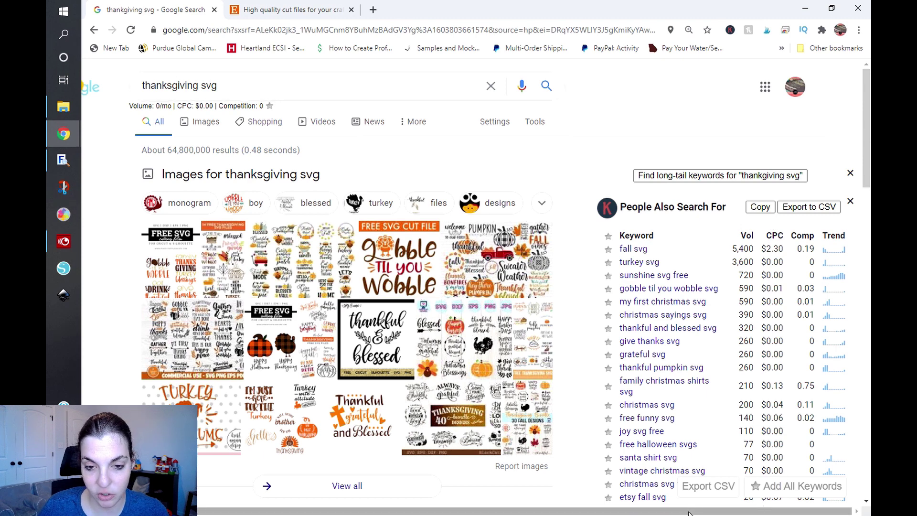
pyautogui.hscroll(-2, 689, 513)
pyautogui.doubleClick(234, 86)
pyautogui.write('free')
pyautogui.press('Return')
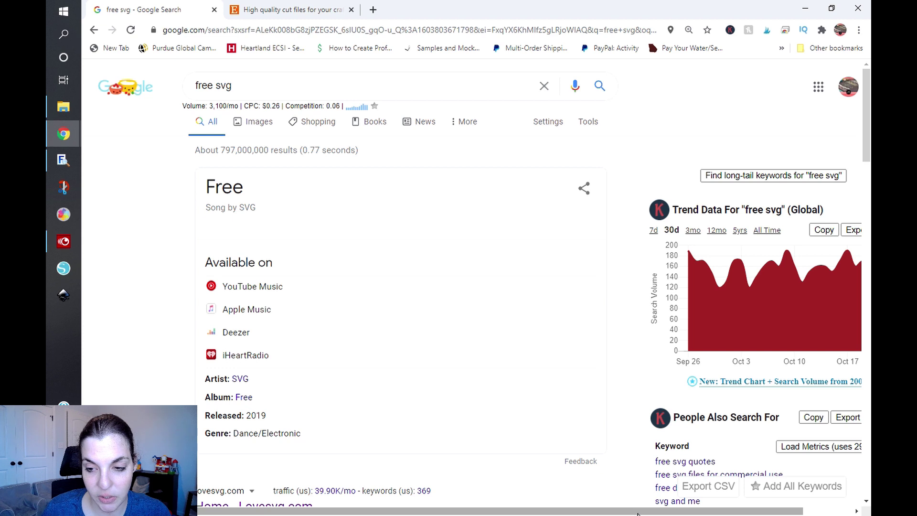
# View the global trend chart for "free svg" over the last 7 days and over 12 months
pyautogui.moveTo(637, 513); pyautogui.dragTo(691, 512)
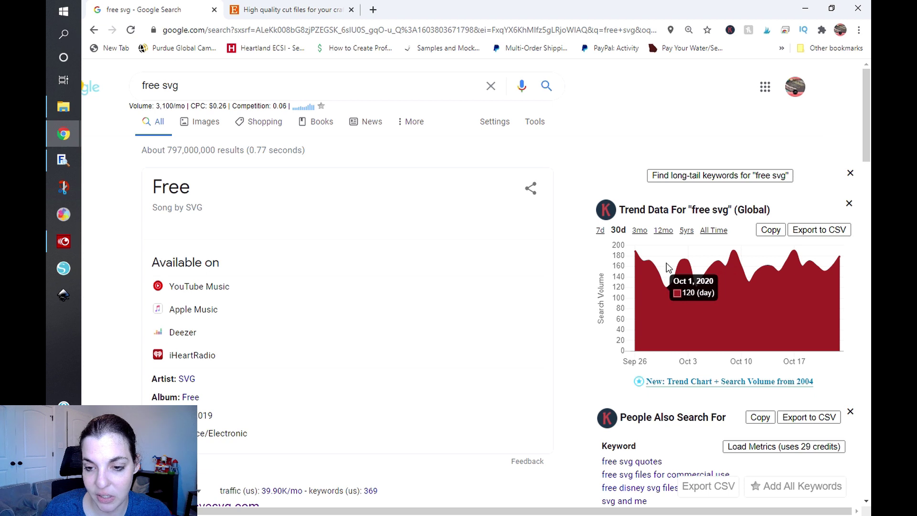
pyautogui.click(600, 230)
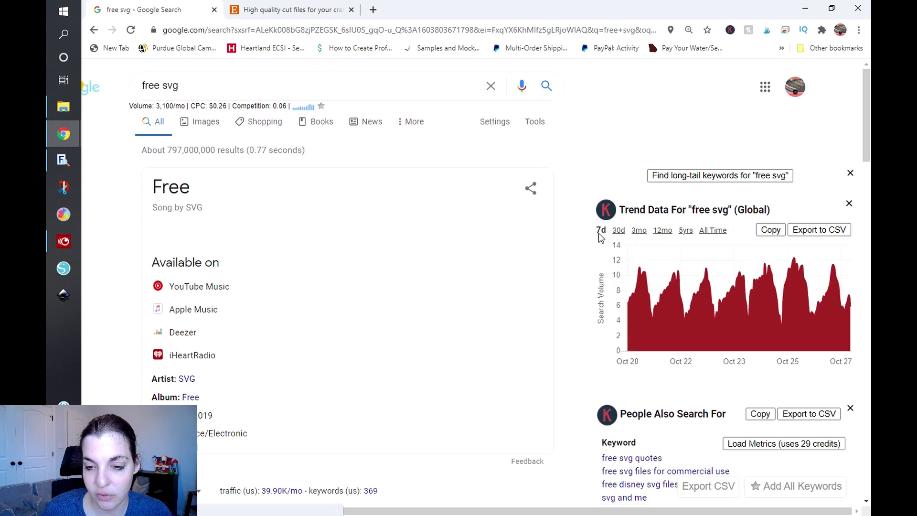
pyautogui.click(663, 231)
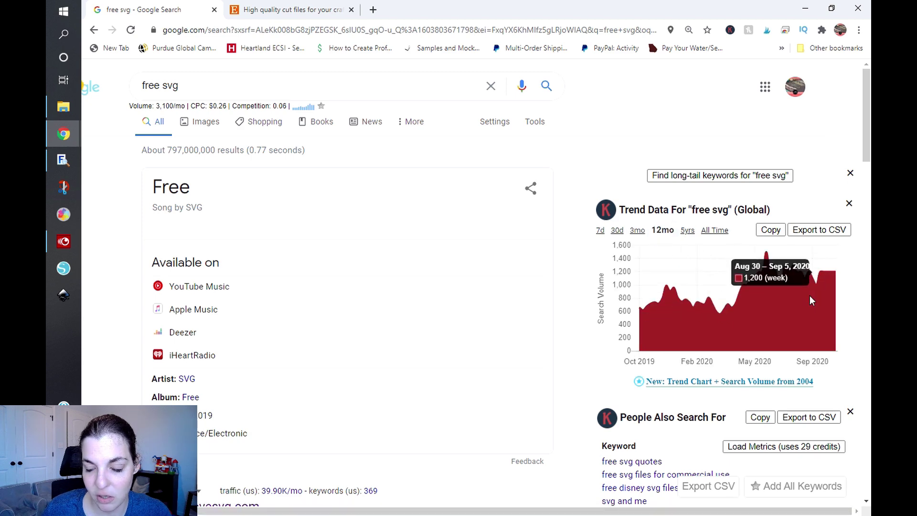
# Examine the related keywords for "free svg" and the traffic and keyword figures beside each website result
pyautogui.scroll(-3, 628, 304)
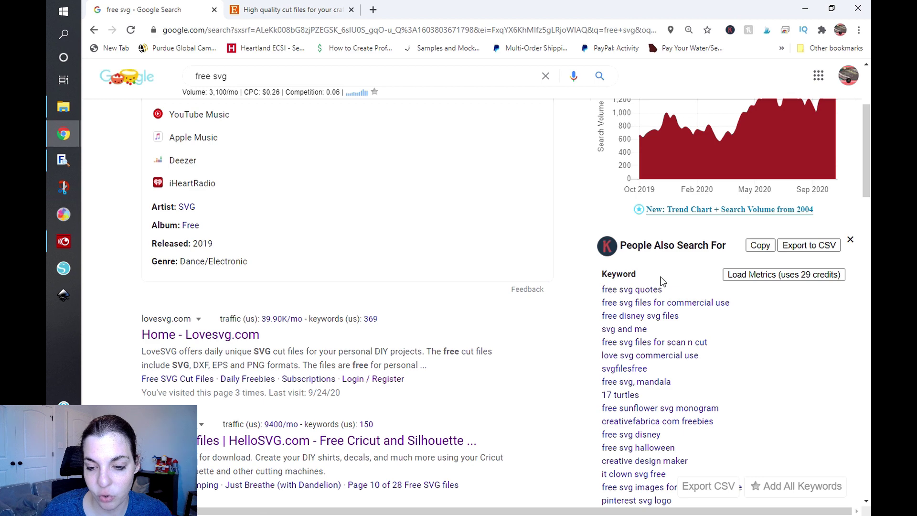
pyautogui.scroll(-1, 661, 281)
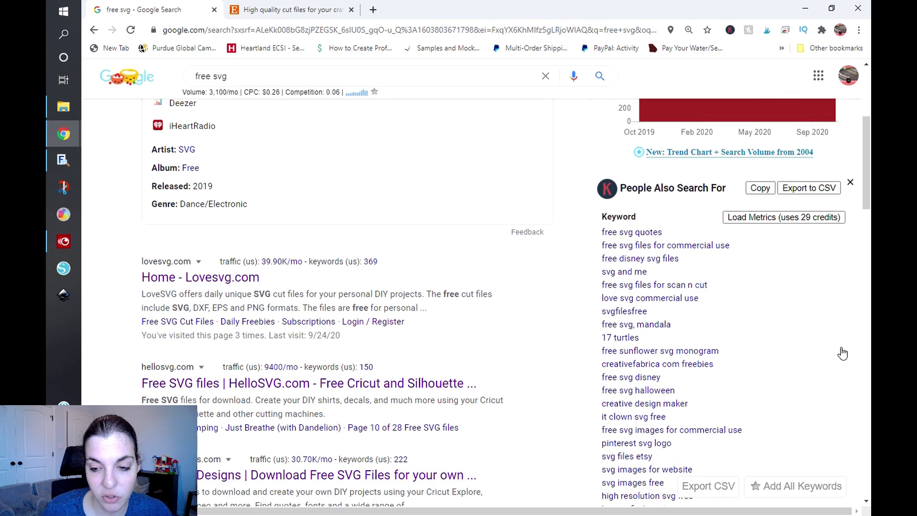
pyautogui.scroll(-3, 842, 353)
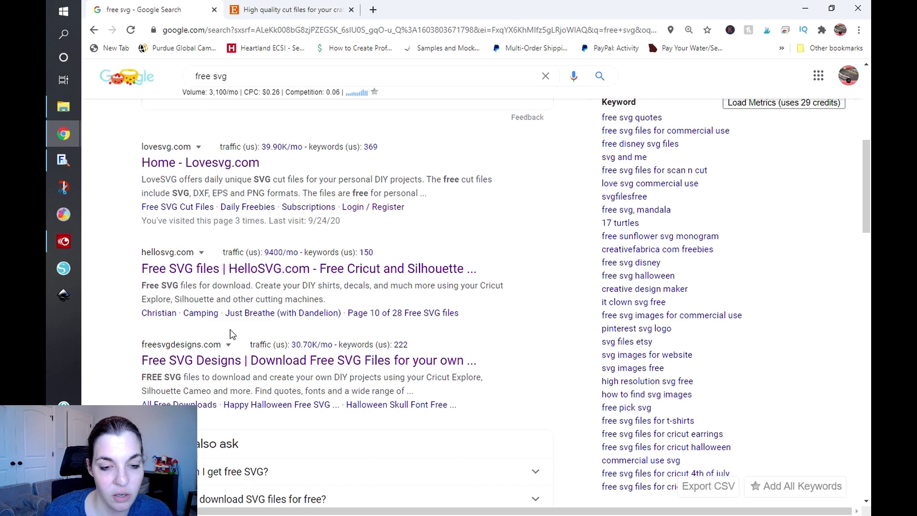
pyautogui.scroll(9, 566, 368)
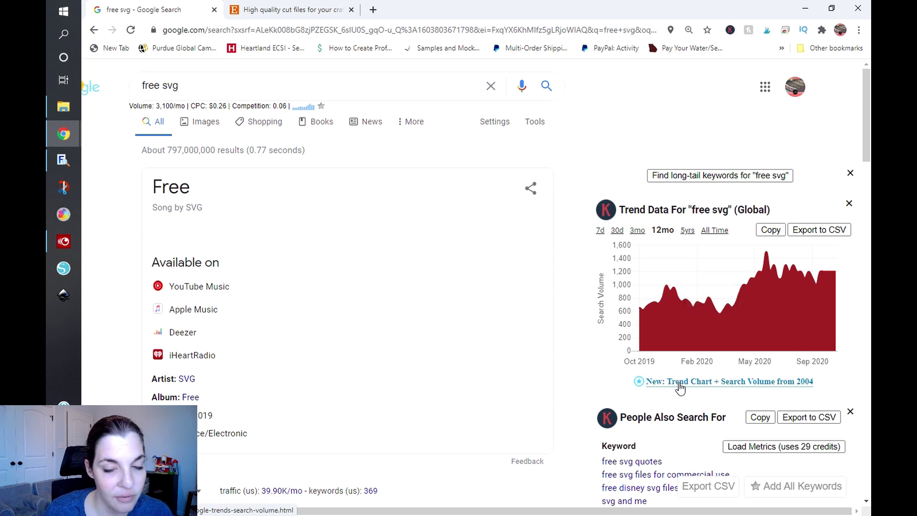
# Search Google for "funny svg" and examine its People Also Search For keywords
pyautogui.doubleClick(151, 87)
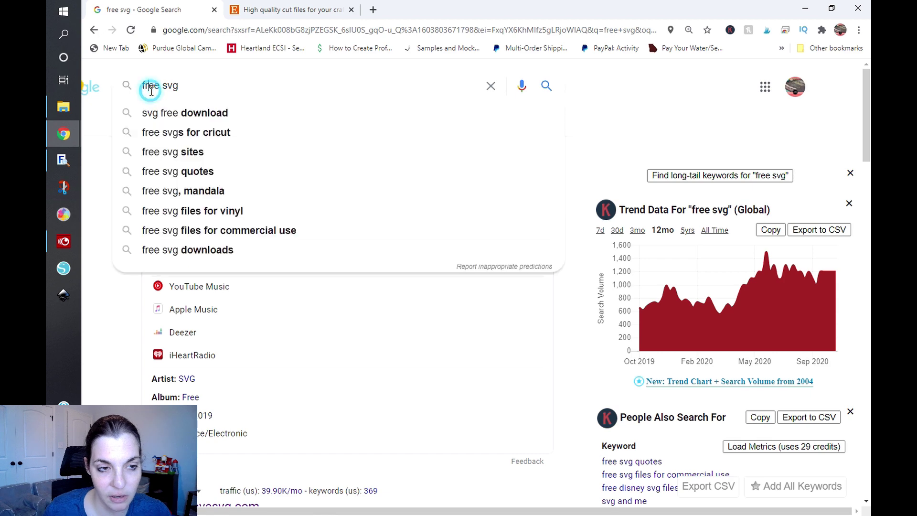
pyautogui.write('funny')
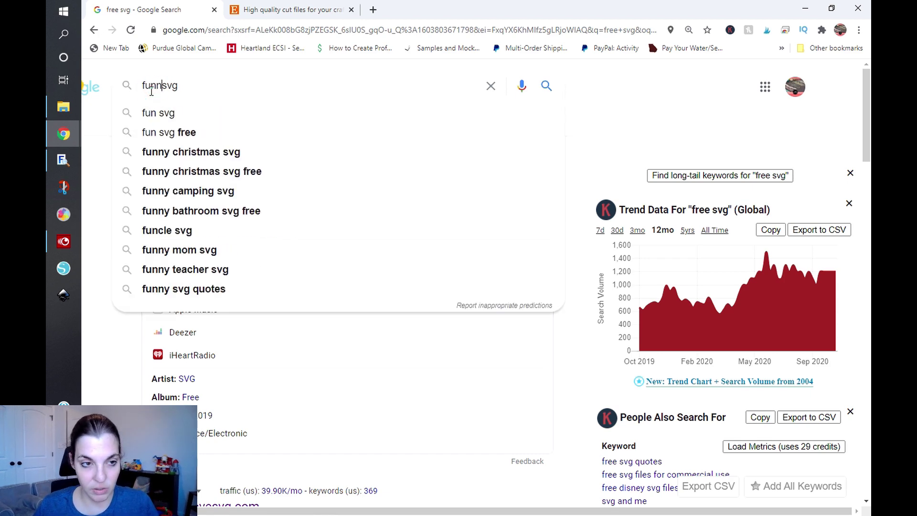
pyautogui.press('Return')
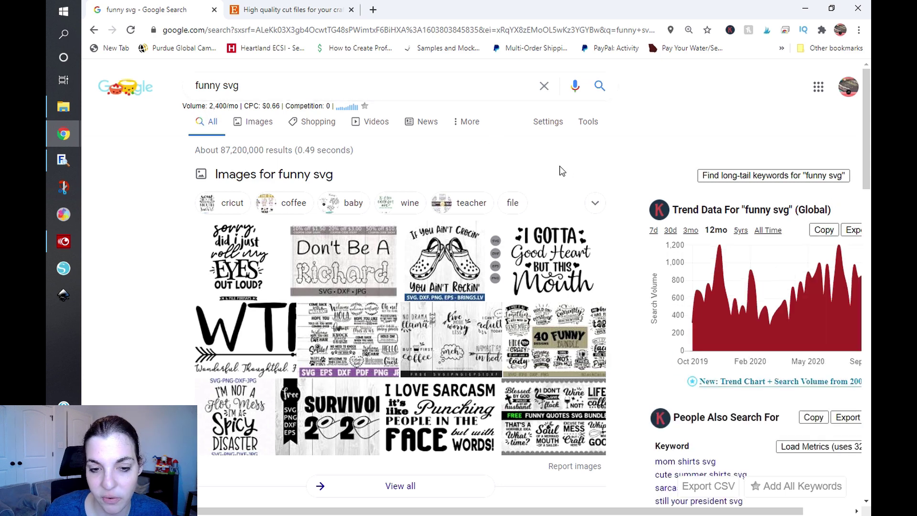
pyautogui.scroll(-3, 563, 171)
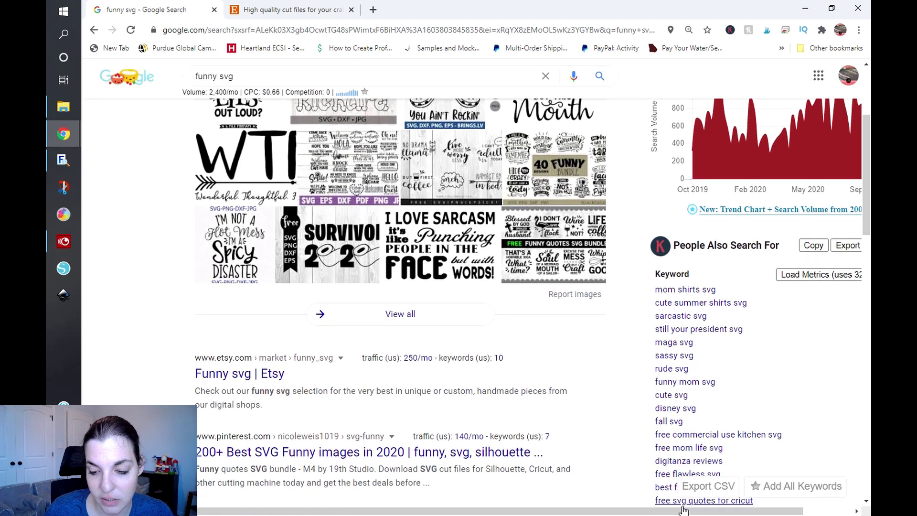
pyautogui.hscroll(2, 647, 510)
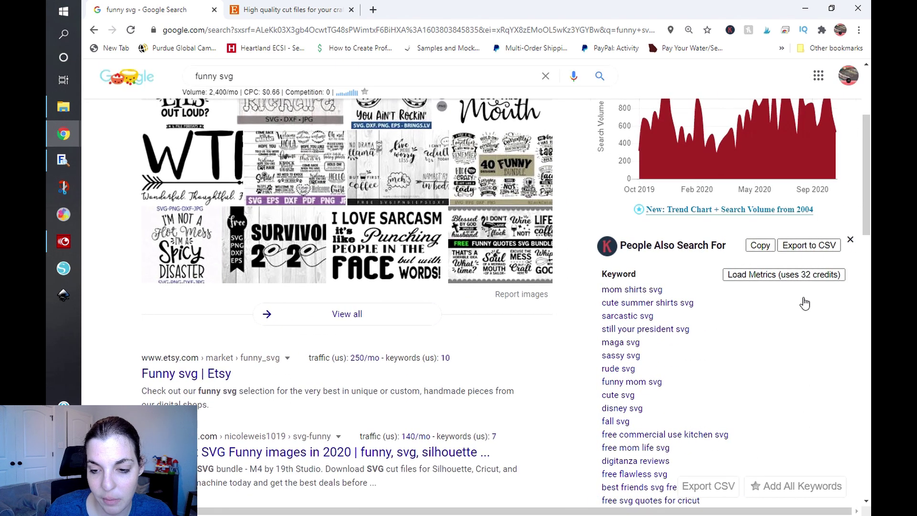
pyautogui.scroll(-1, 807, 301)
# Open the related keyword "mom shirts svg" and review its People Also Search For list, website traffic and trend chart
pyautogui.click(622, 233)
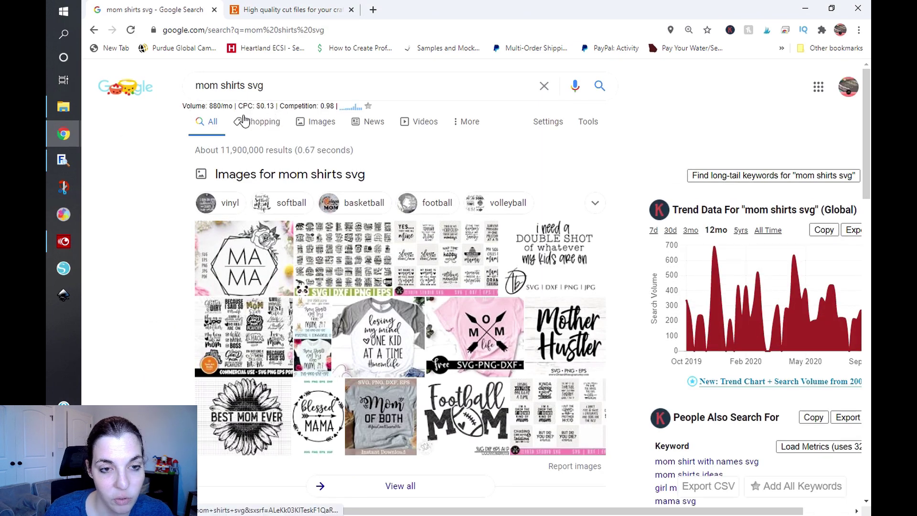
pyautogui.scroll(-3, 732, 155)
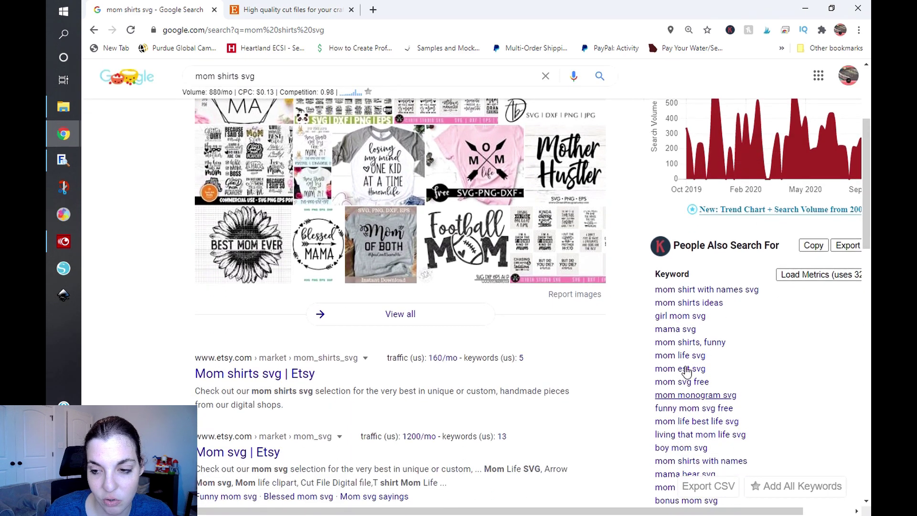
pyautogui.moveTo(689, 511); pyautogui.dragTo(767, 514)
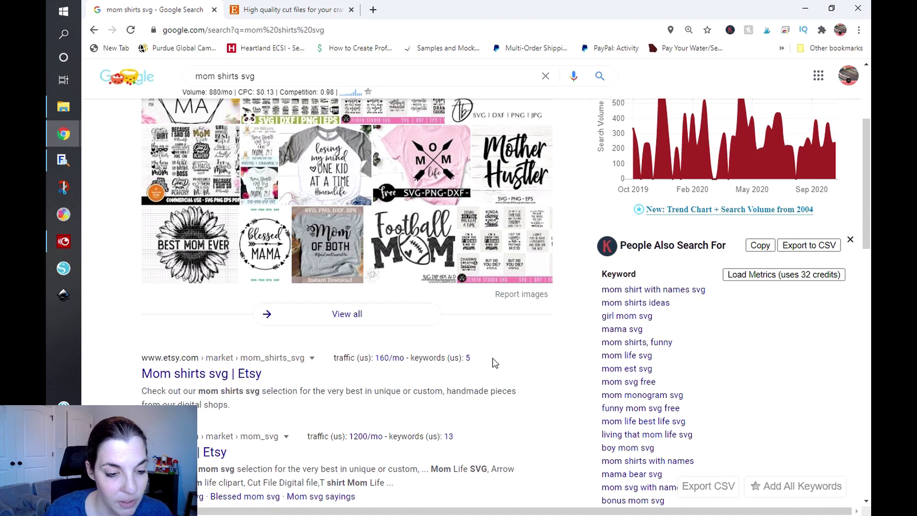
pyautogui.scroll(4, 492, 363)
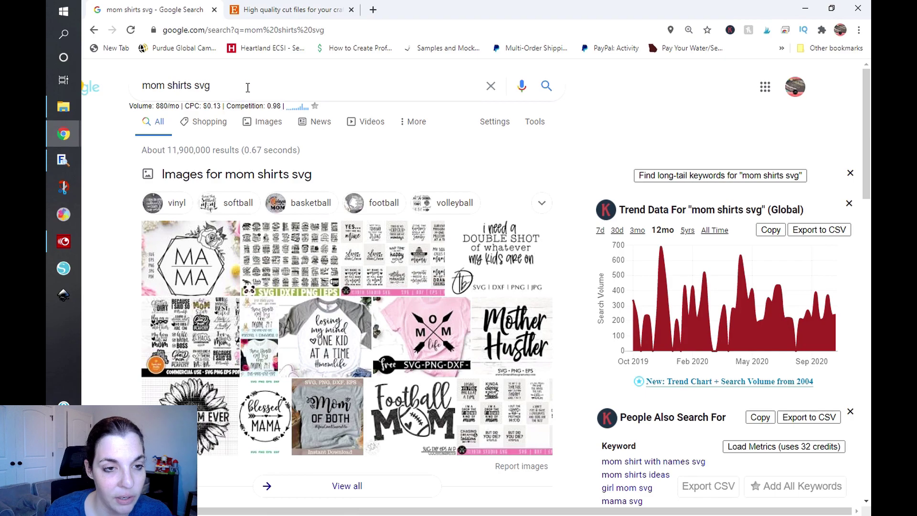
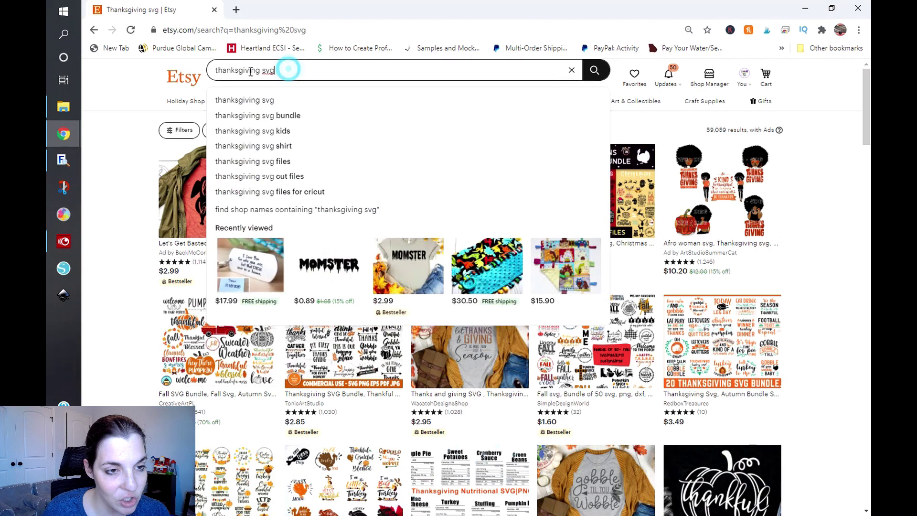
# Dismiss the Etsy search suggestions and look through the listings and keyword metrics for "thanksgiving svg"
pyautogui.click(107, 158)
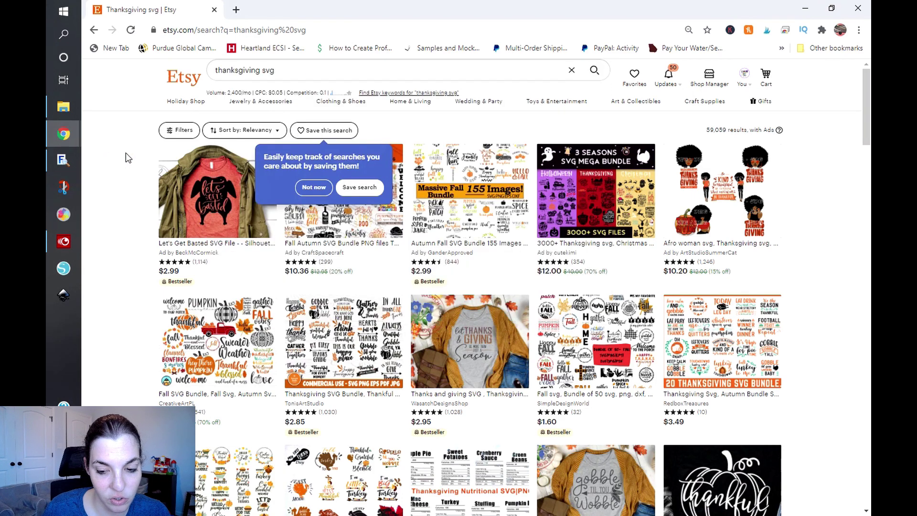
pyautogui.scroll(-7, 135, 153)
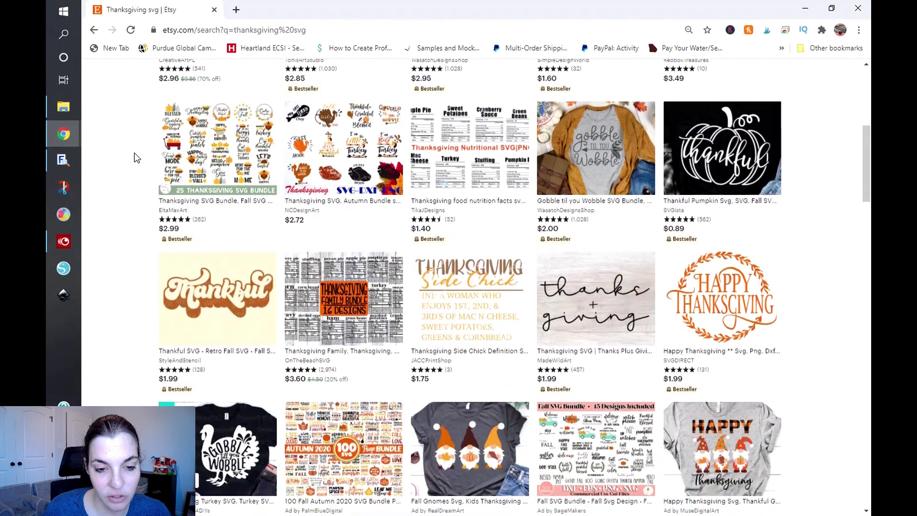
pyautogui.scroll(-1, 134, 153)
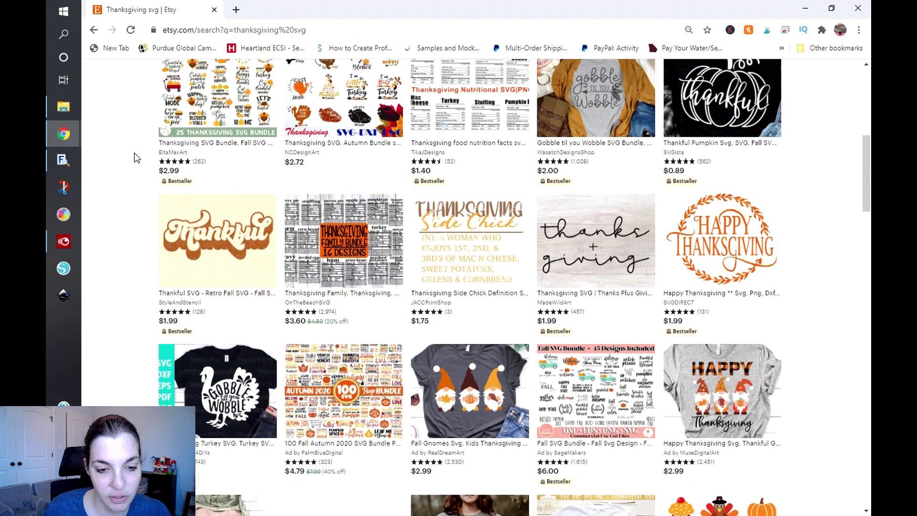
pyautogui.scroll(-3, 134, 152)
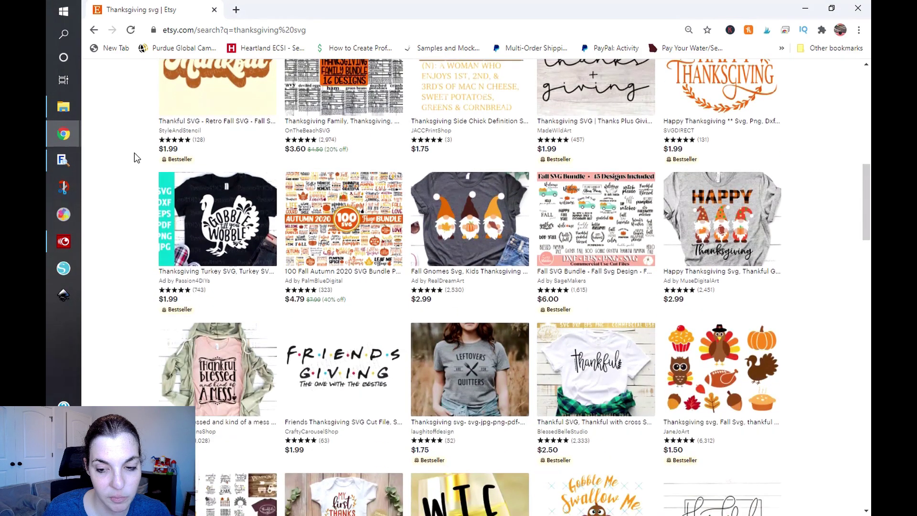
pyautogui.scroll(-1, 135, 156)
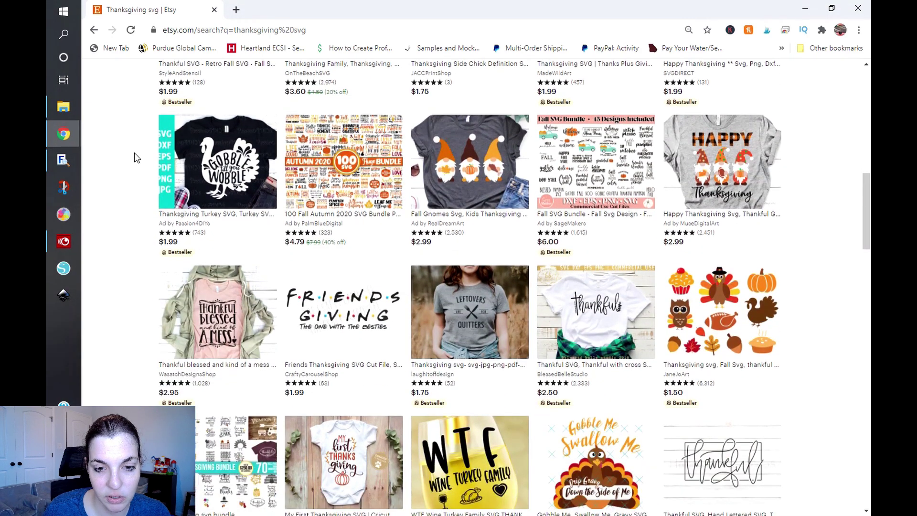
pyautogui.scroll(-6, 135, 158)
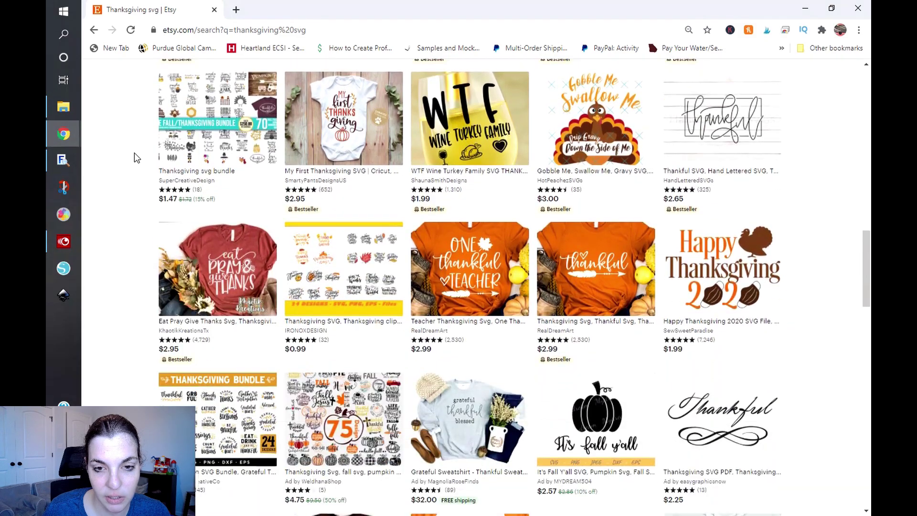
pyautogui.scroll(-4, 133, 153)
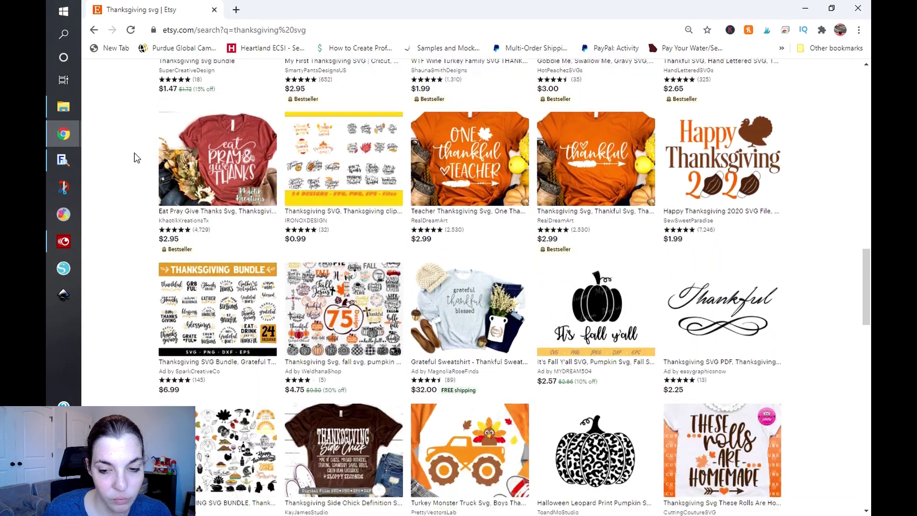
pyautogui.scroll(15, 135, 152)
pyautogui.scroll(1, 137, 151)
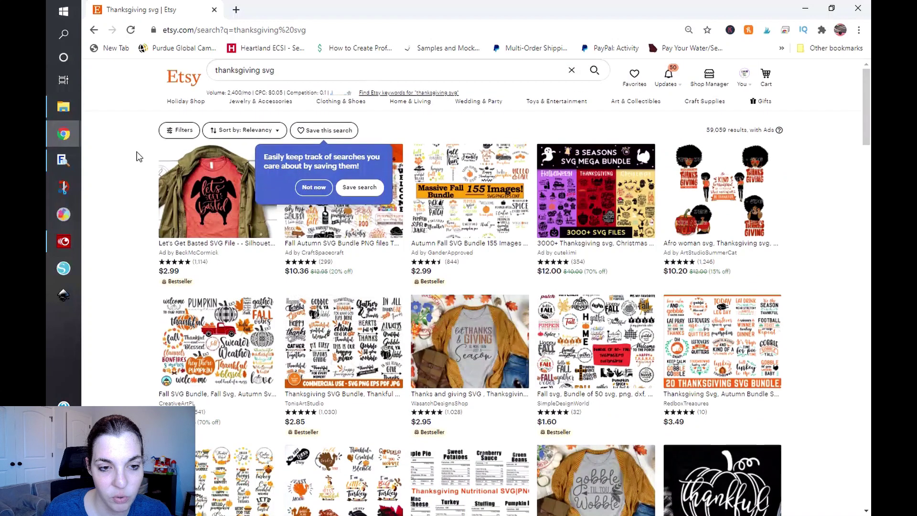
# Find Etsy keywords for "thanksgiving svg" and review the keyword table with its volume, CPC and competition columns
pyautogui.click(445, 94)
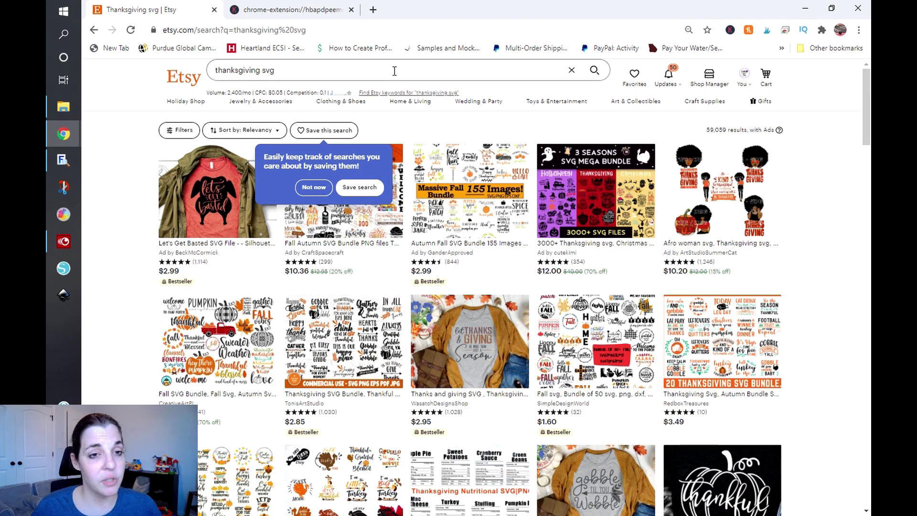
pyautogui.click(291, 10)
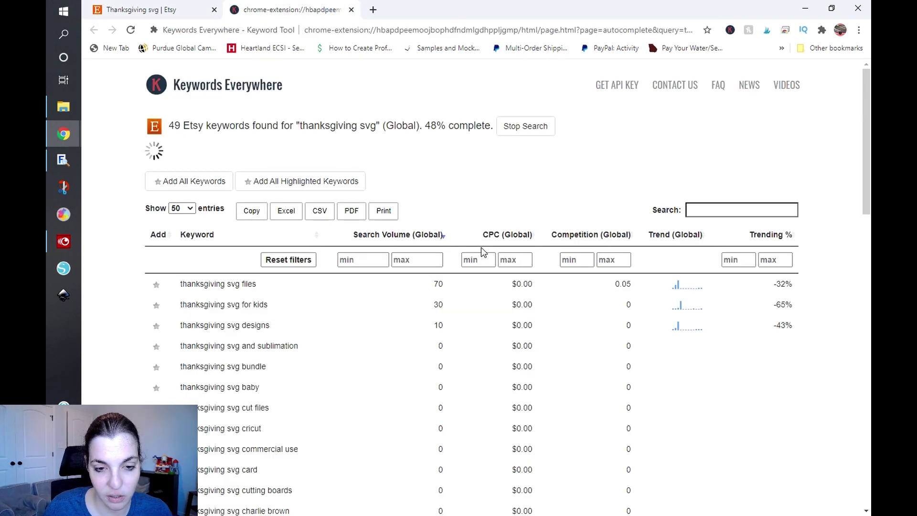
pyautogui.scroll(-1, 481, 247)
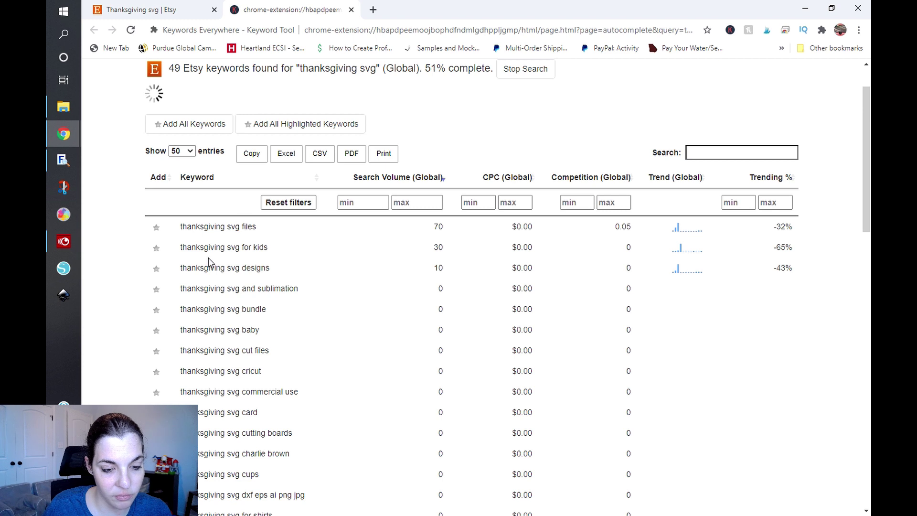
pyautogui.scroll(-1, 232, 368)
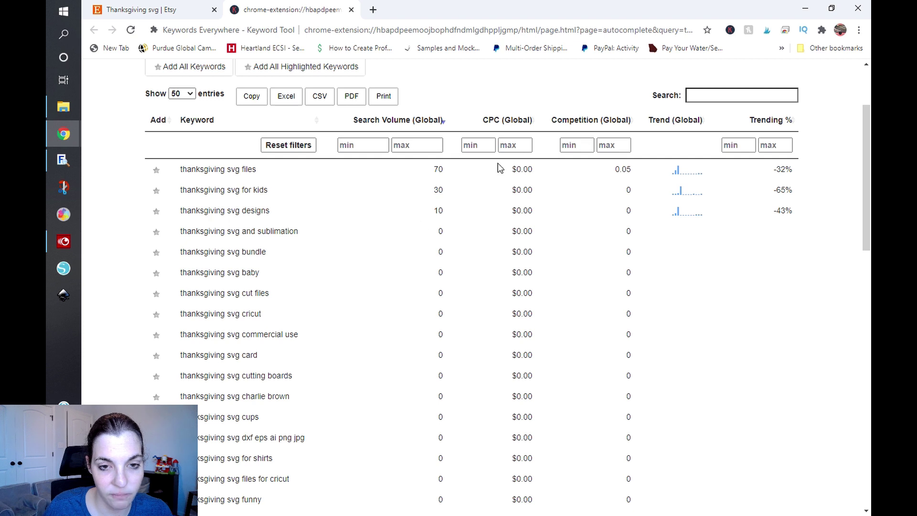
# Sort the Etsy keyword table by global search volume, ascending and back to descending, and return to the Etsy results
pyautogui.click(442, 122)
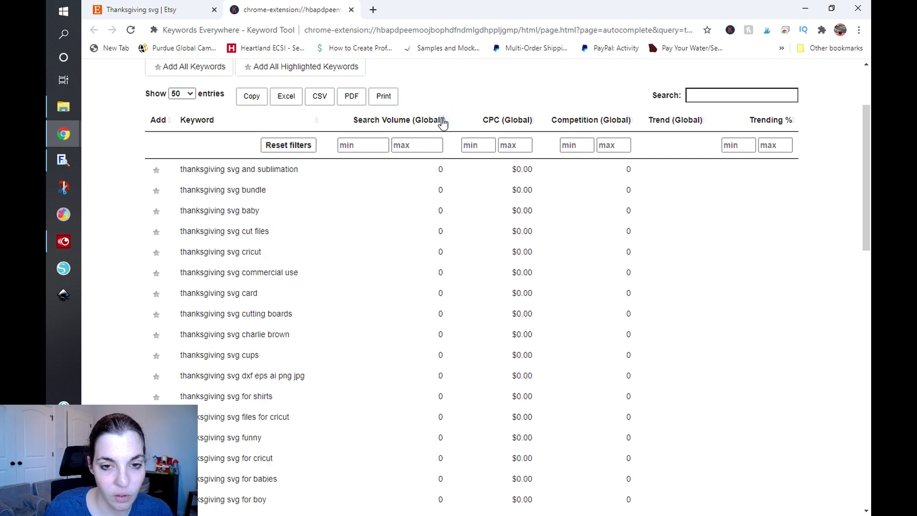
pyautogui.click(445, 123)
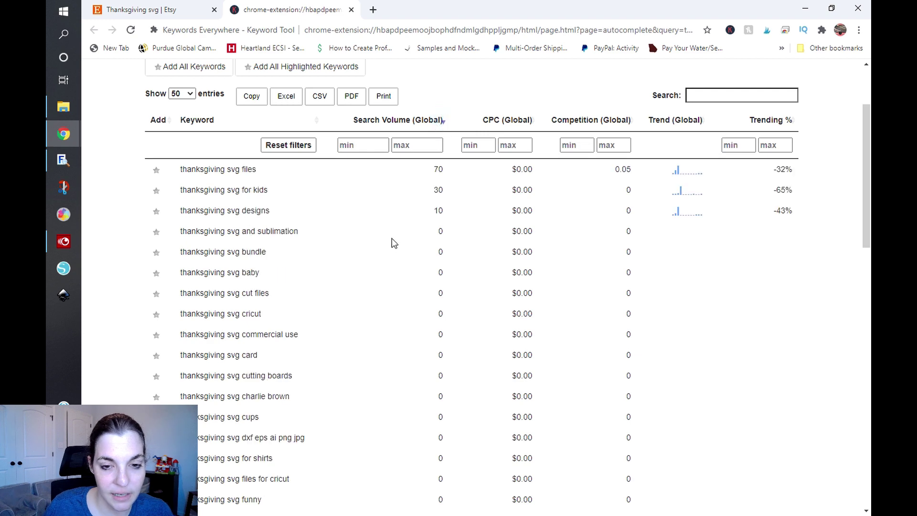
pyautogui.scroll(3, 375, 256)
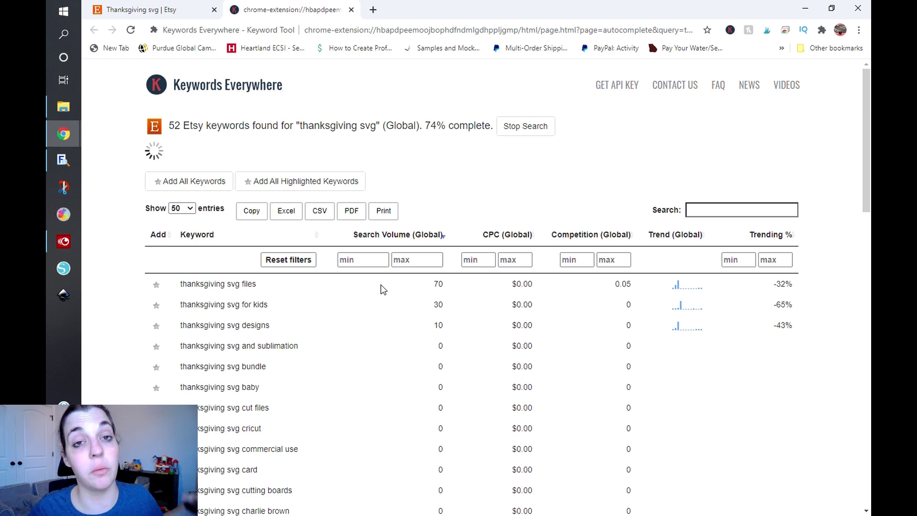
pyautogui.click(138, 7)
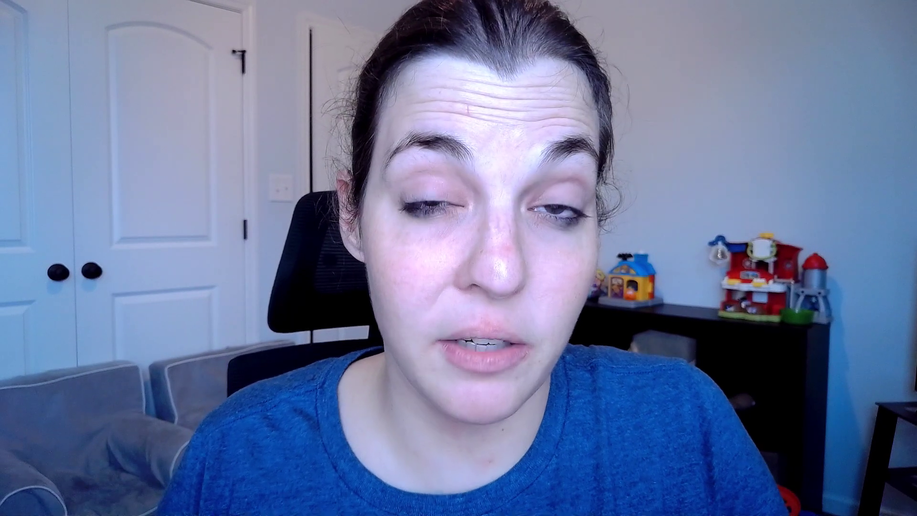